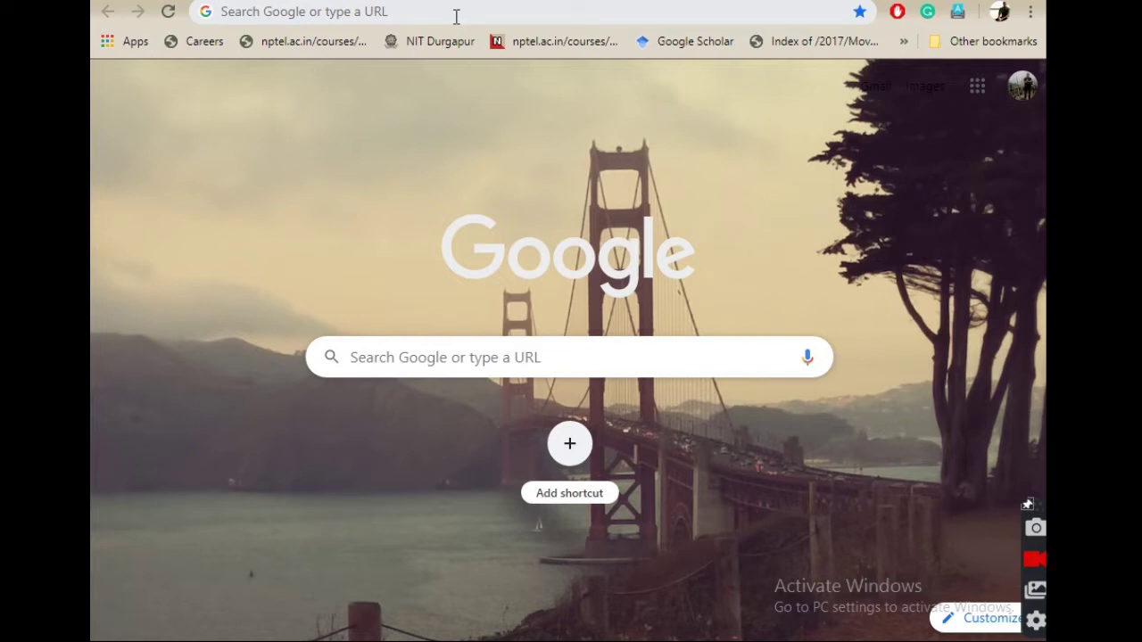
# Step: Enter nanohub.org in Chrome's address bar to bring up nanoHUB suggestions
pyautogui.click(455, 13)
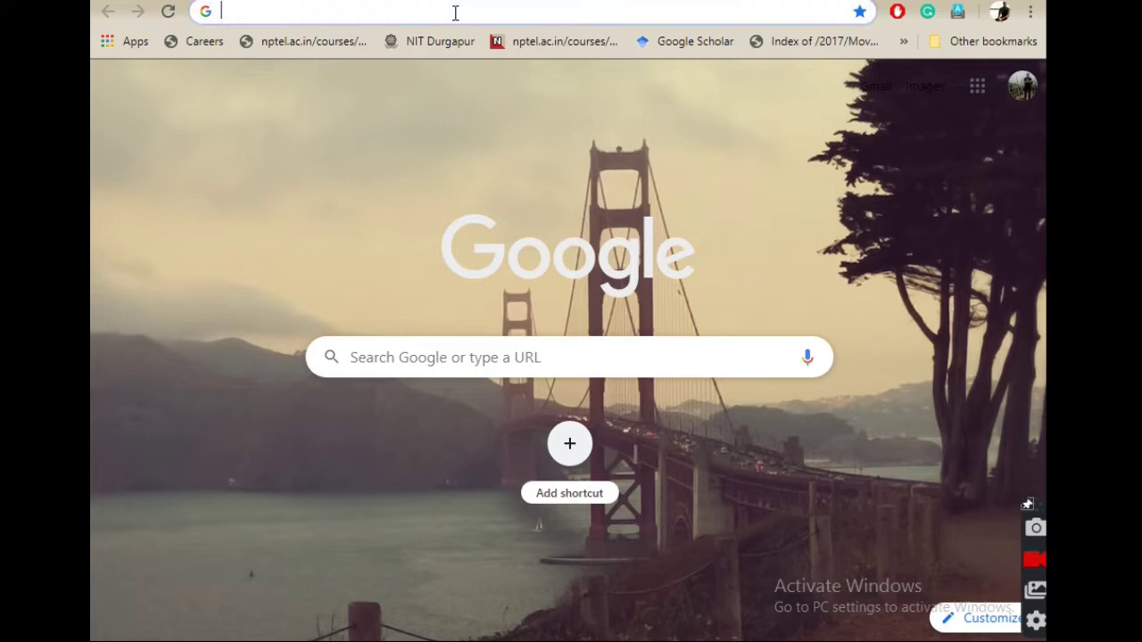
pyautogui.write('nan')
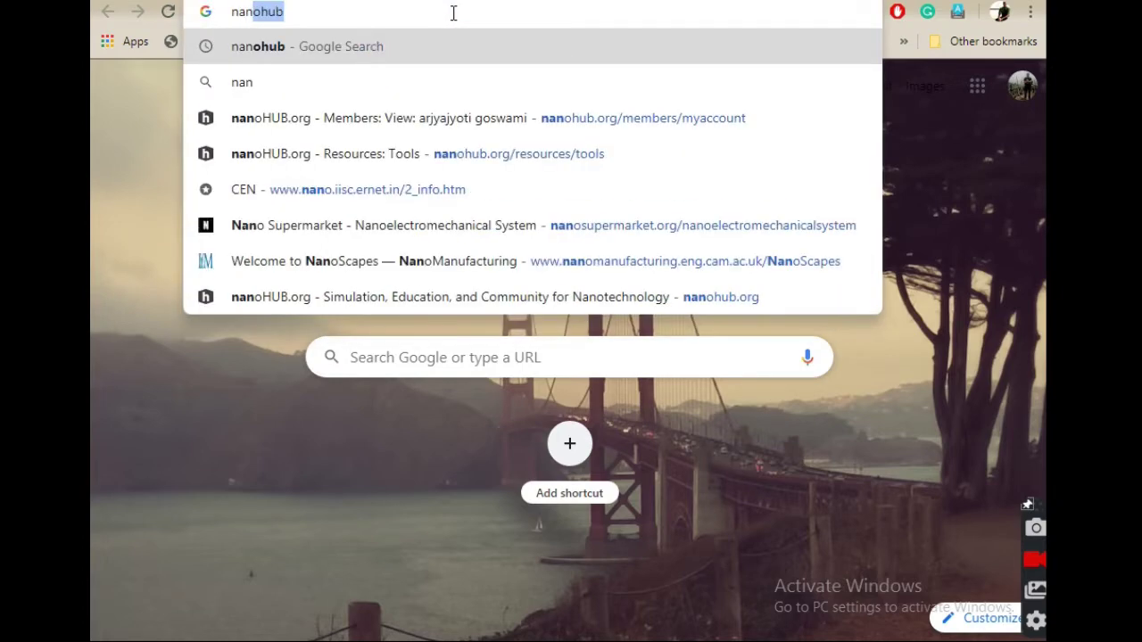
pyautogui.write('ohub.org')
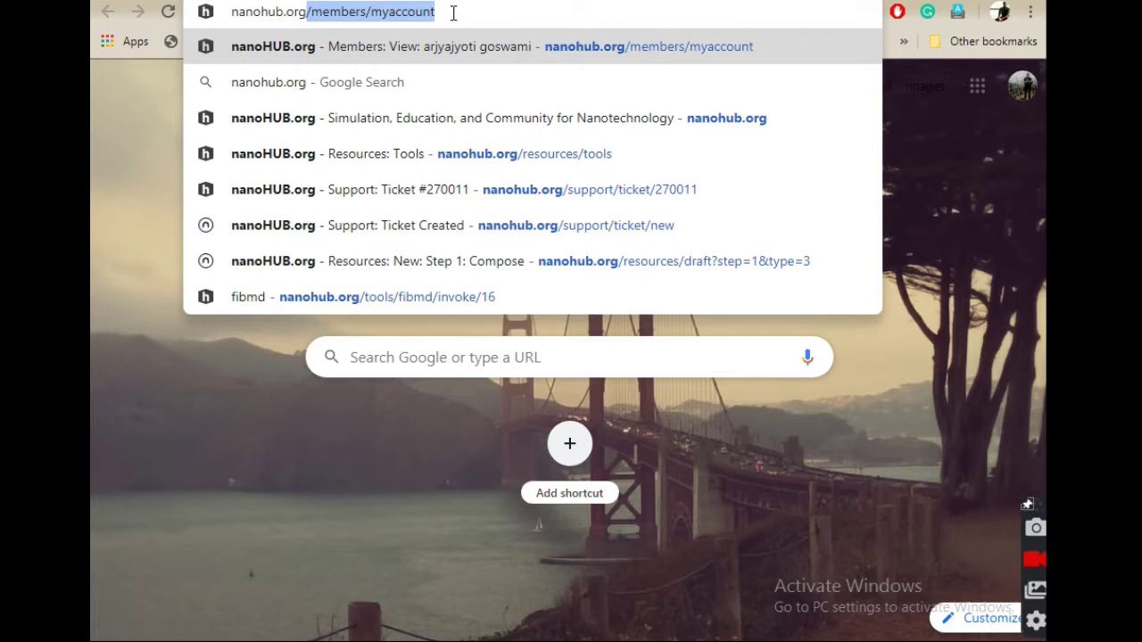
# Step: Load the nanoHUB account dashboard and open its MENU navigation overlay
pyautogui.press('Return')
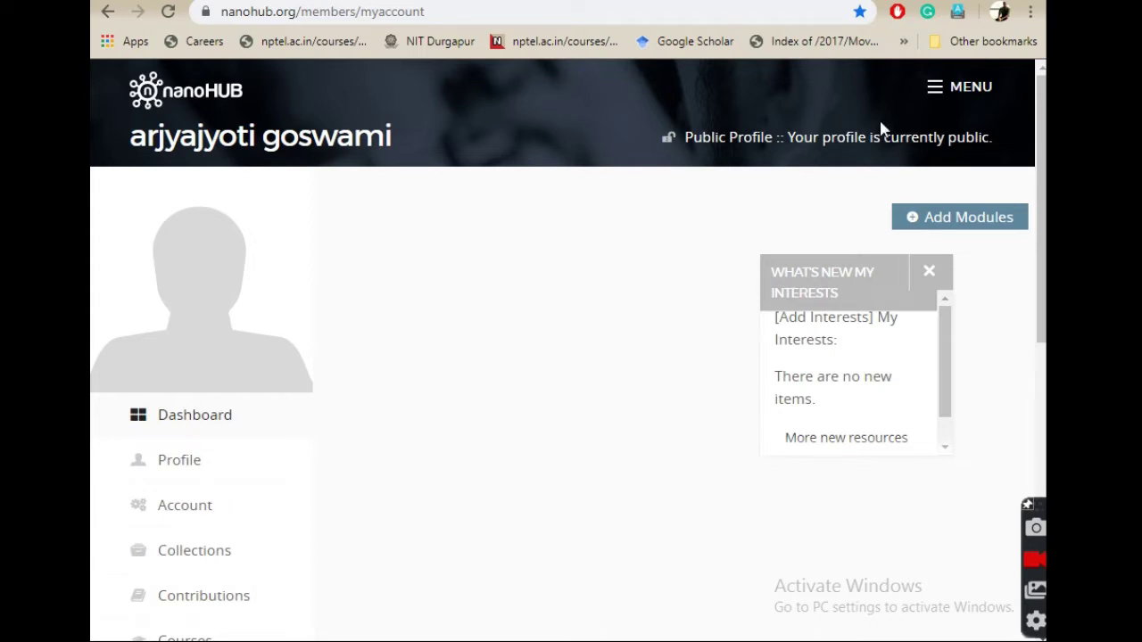
pyautogui.click(933, 92)
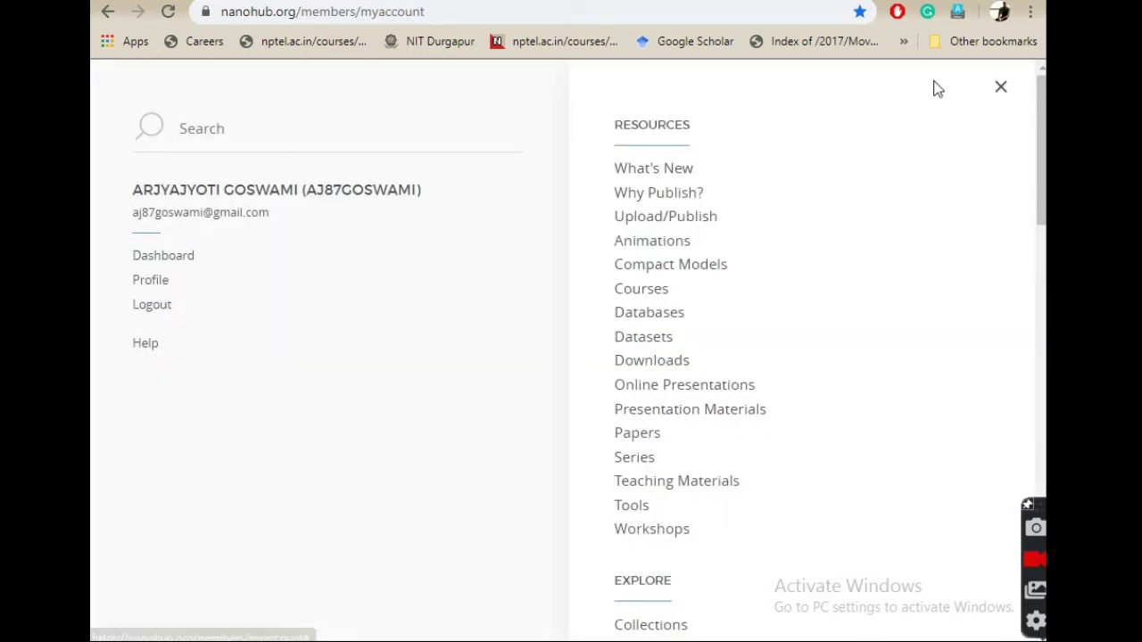
# Step: Open the Resources Tools catalogue and scroll through its tag browser
pyautogui.click(631, 506)
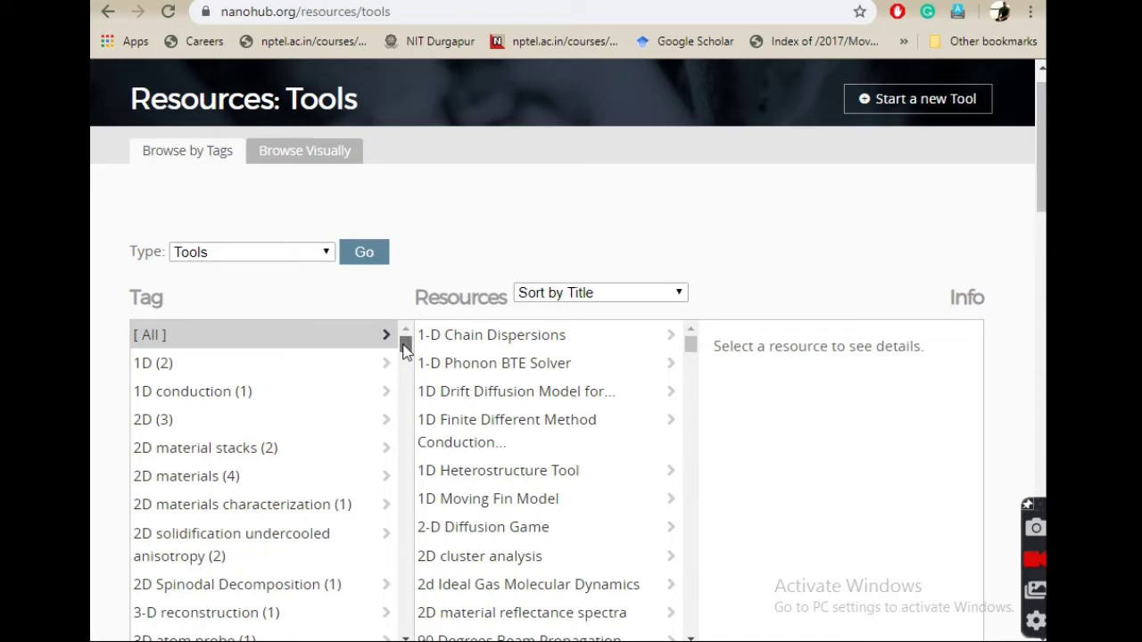
pyautogui.moveTo(404, 348); pyautogui.dragTo(412, 590)
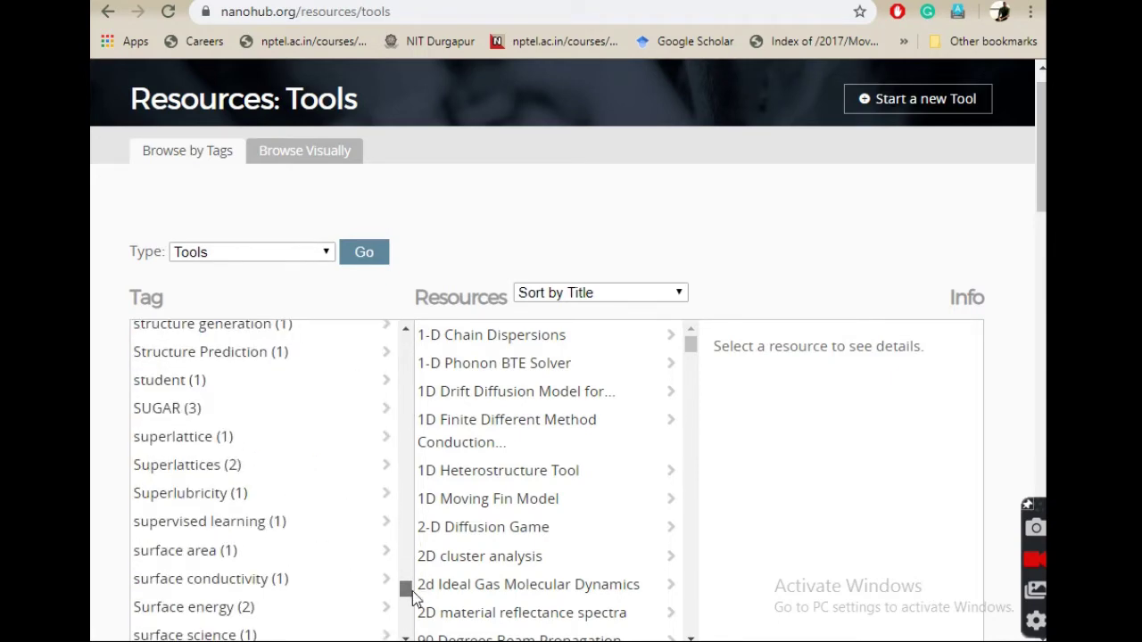
pyautogui.scroll(3, 365, 527)
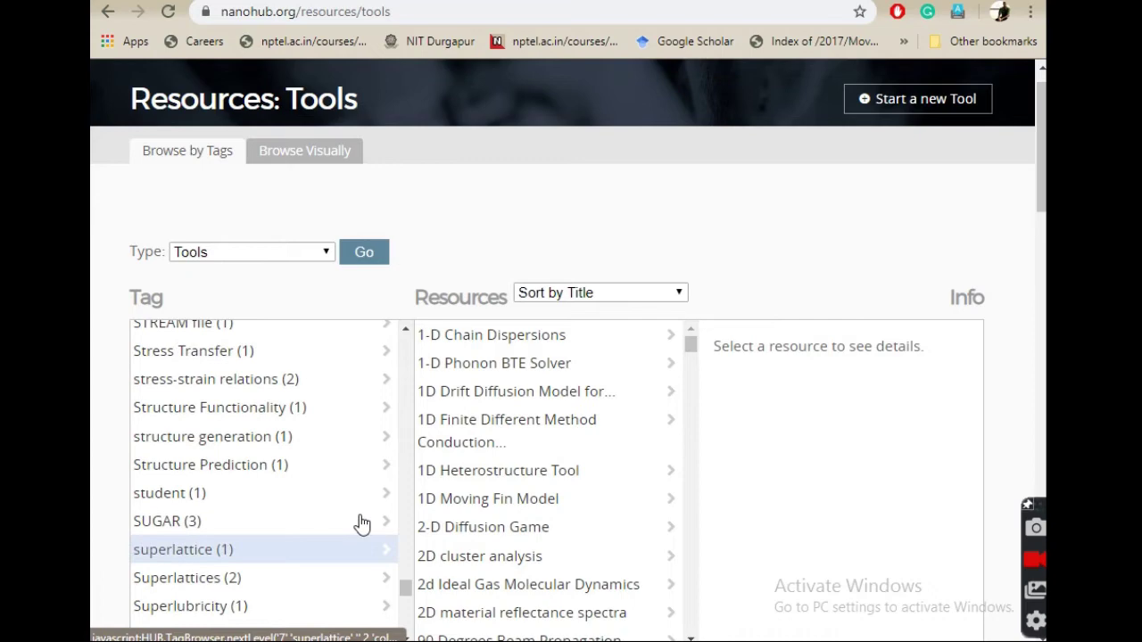
pyautogui.scroll(5, 362, 523)
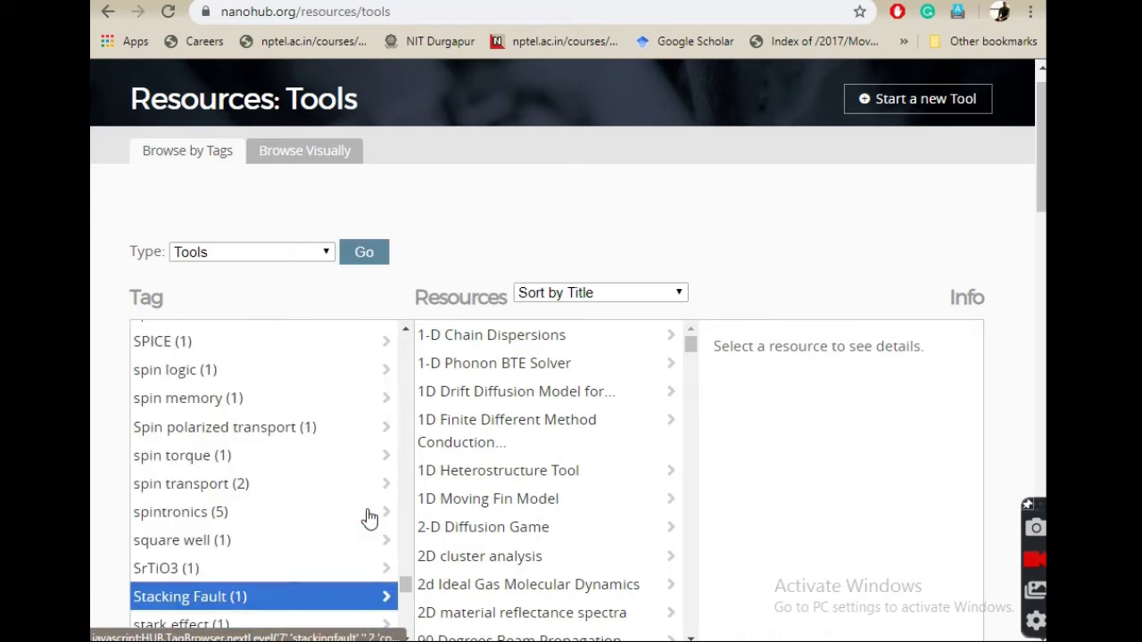
pyautogui.scroll(5, 370, 517)
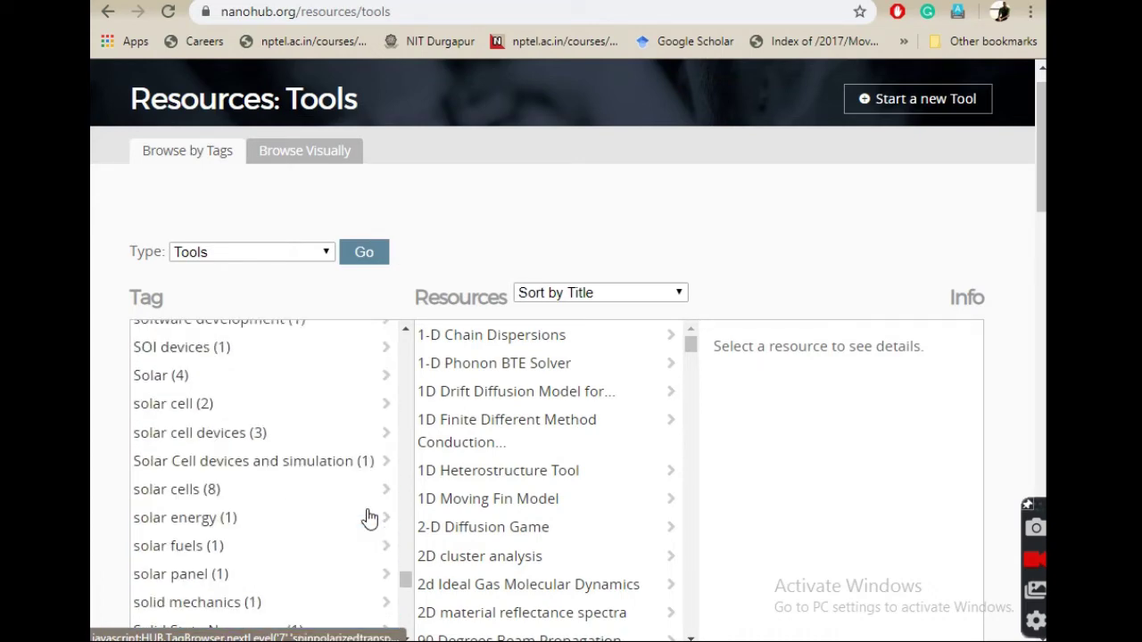
pyautogui.scroll(5, 369, 517)
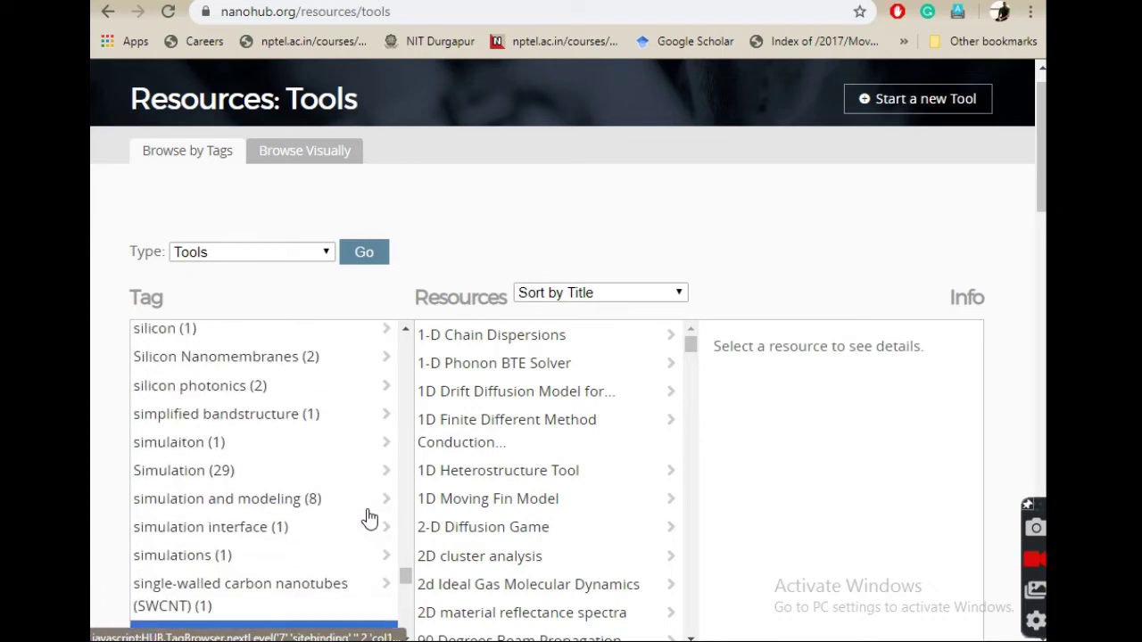
pyautogui.scroll(5, 369, 517)
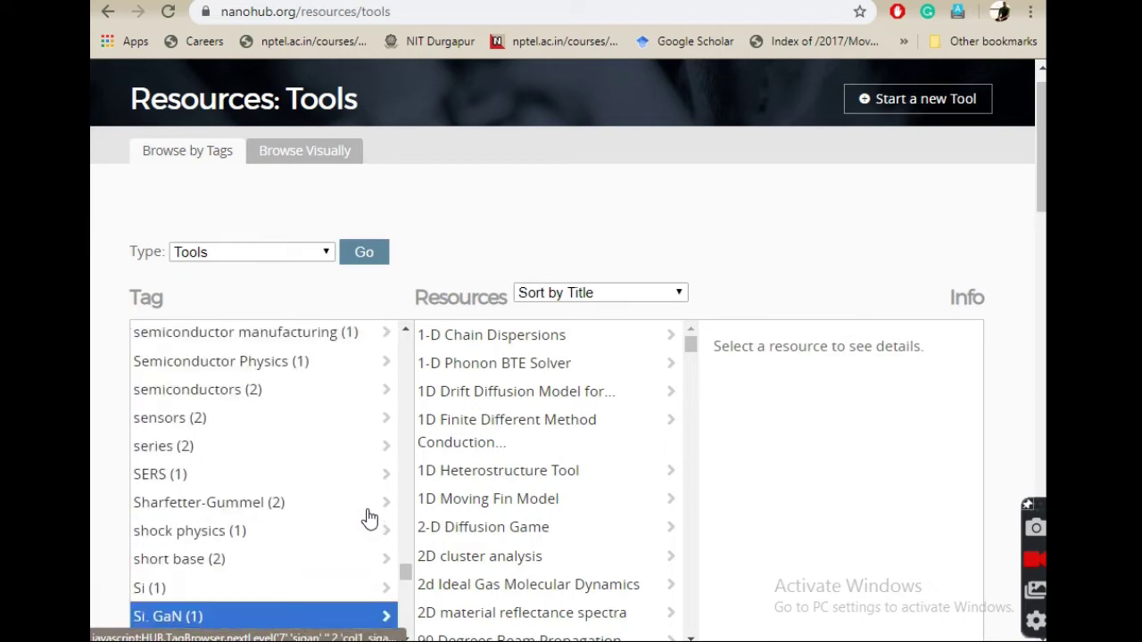
pyautogui.scroll(3, 370, 517)
pyautogui.scroll(4, 370, 518)
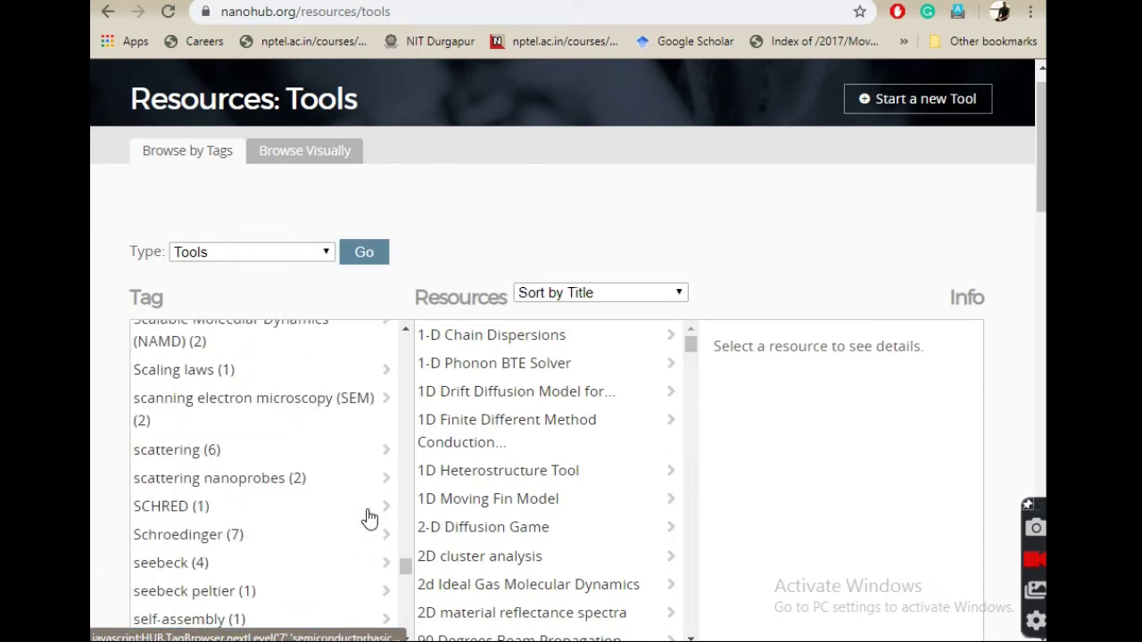
# Step: Filter the tools list down to the S4 tag
pyautogui.click(369, 517)
pyautogui.scroll(-1, 349, 491)
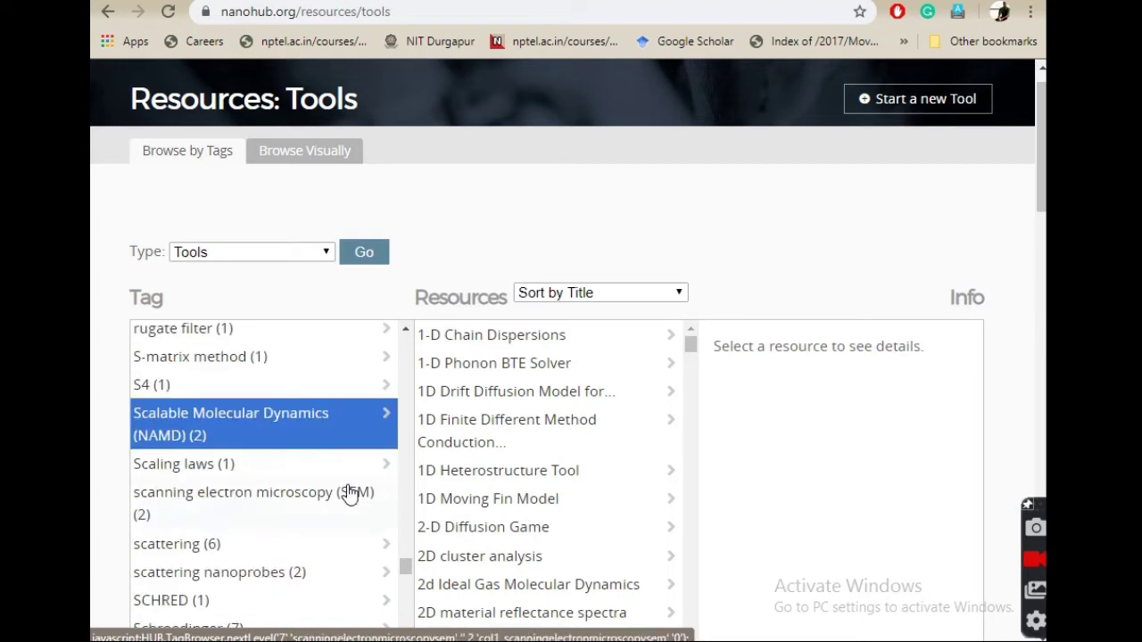
pyautogui.click(150, 384)
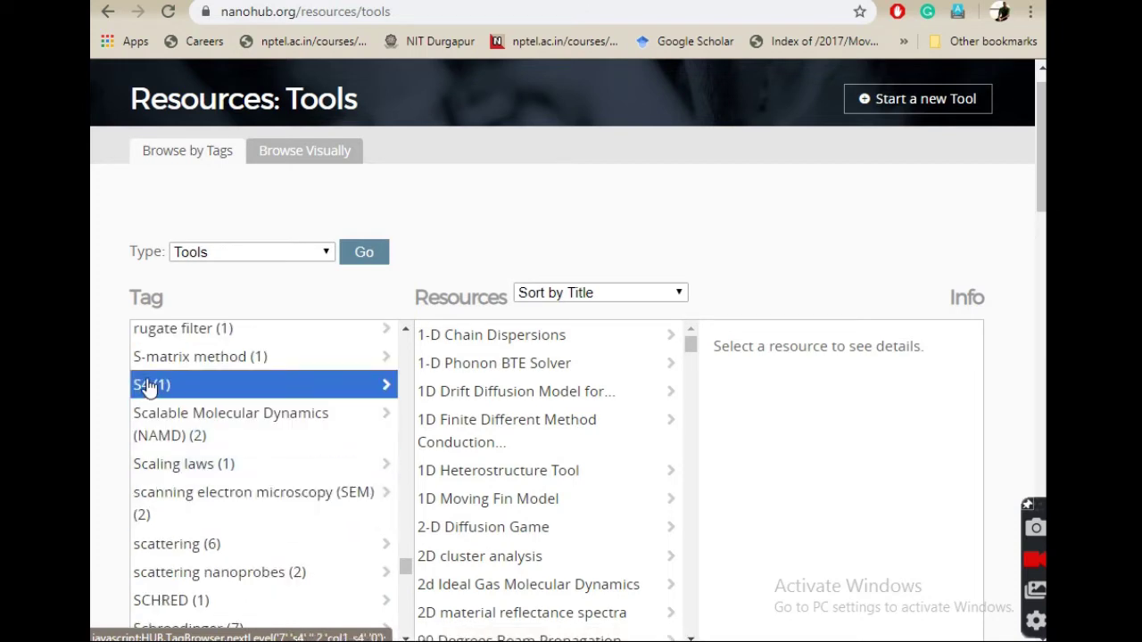
# Step: Filter by the S-matrix method tag and launch S4: Stanford Stratified Structure Solver
pyautogui.click(488, 336)
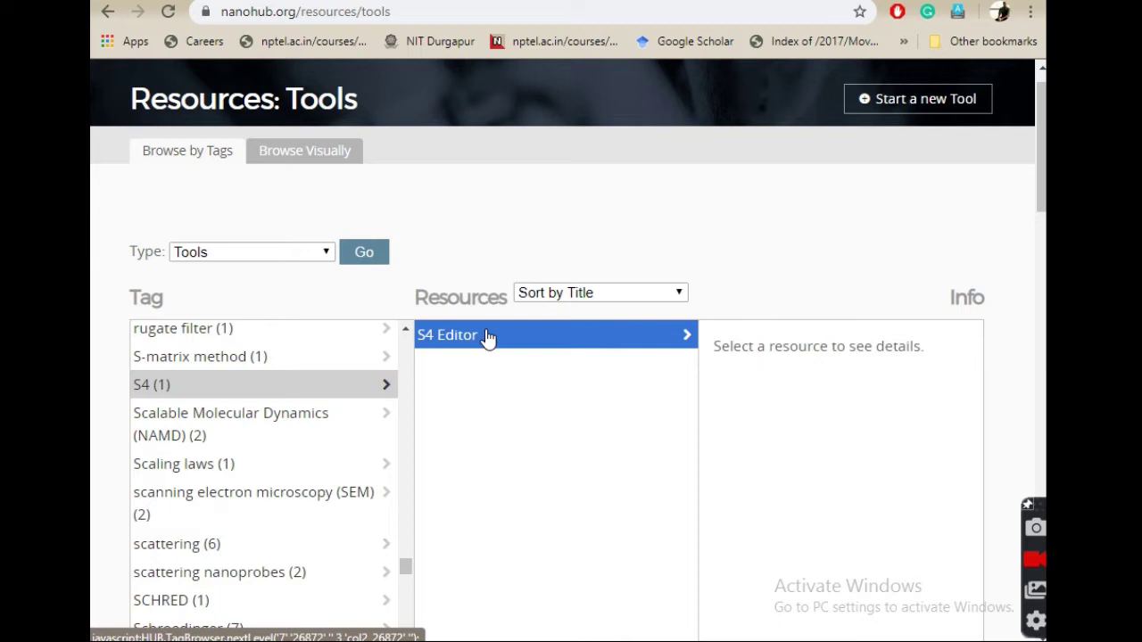
pyautogui.click(152, 361)
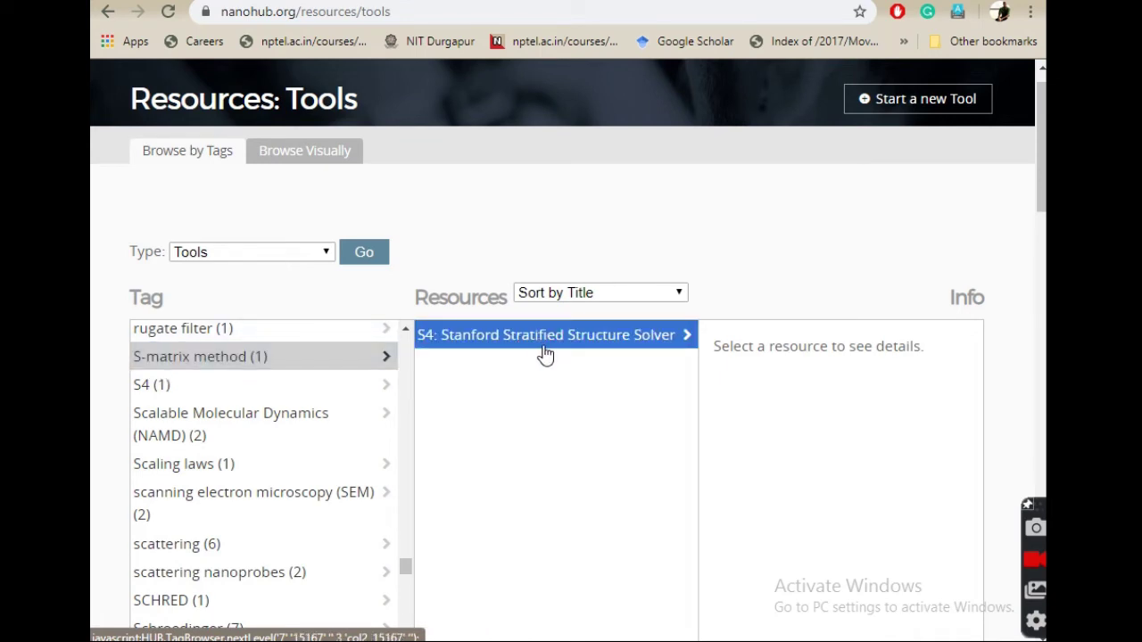
pyautogui.click(608, 347)
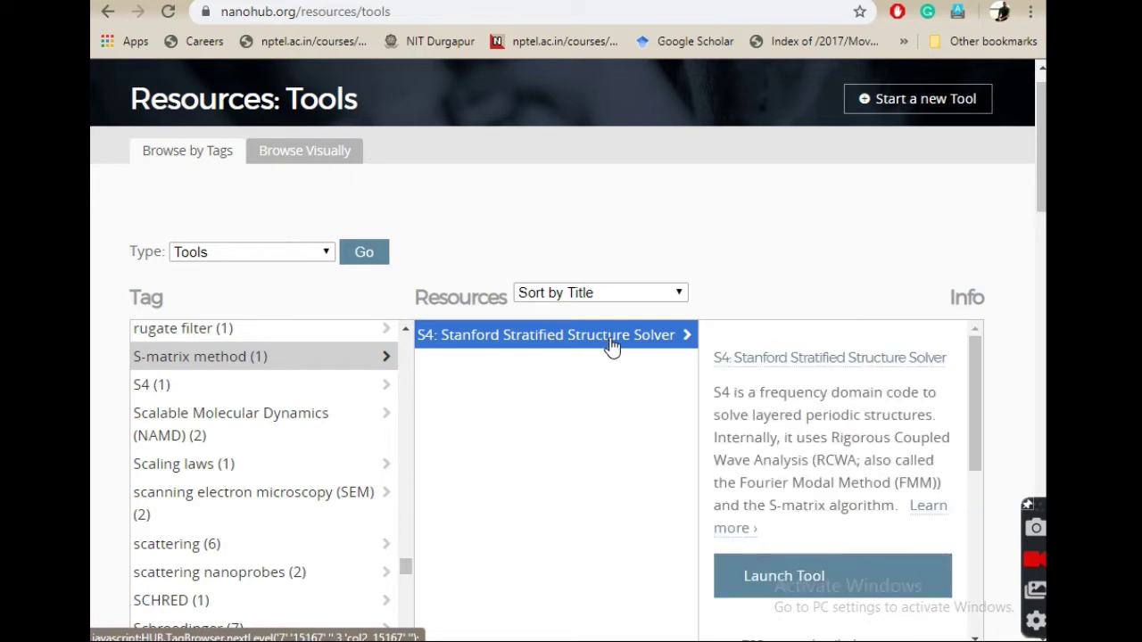
pyautogui.click(813, 580)
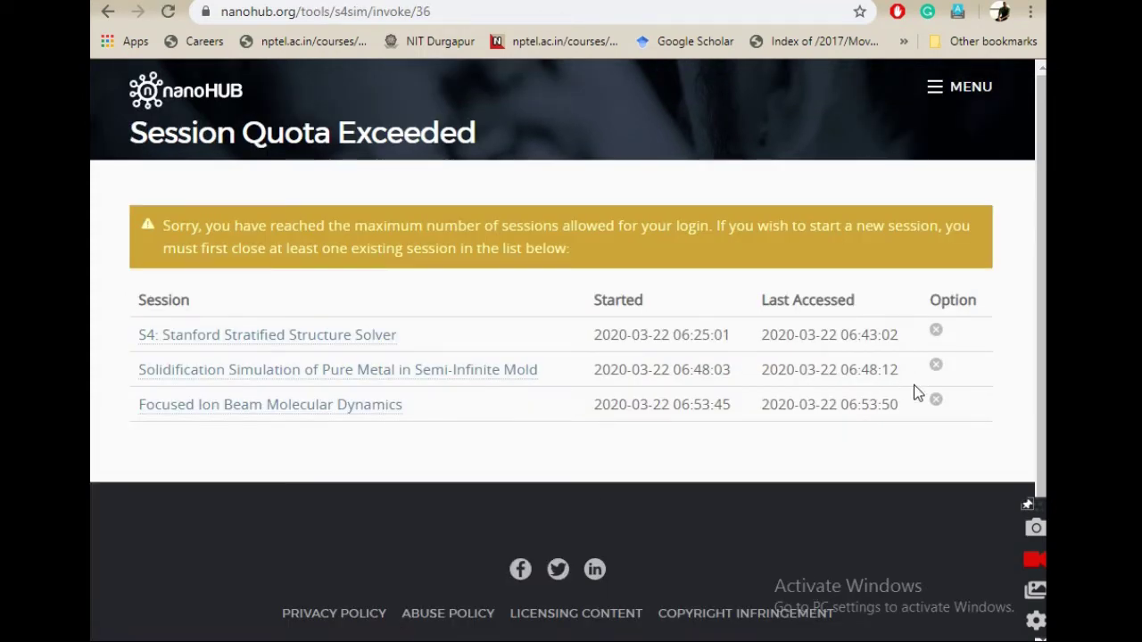
# Step: Close the Solidification Simulation session and return to the Tools catalogue
pyautogui.click(937, 375)
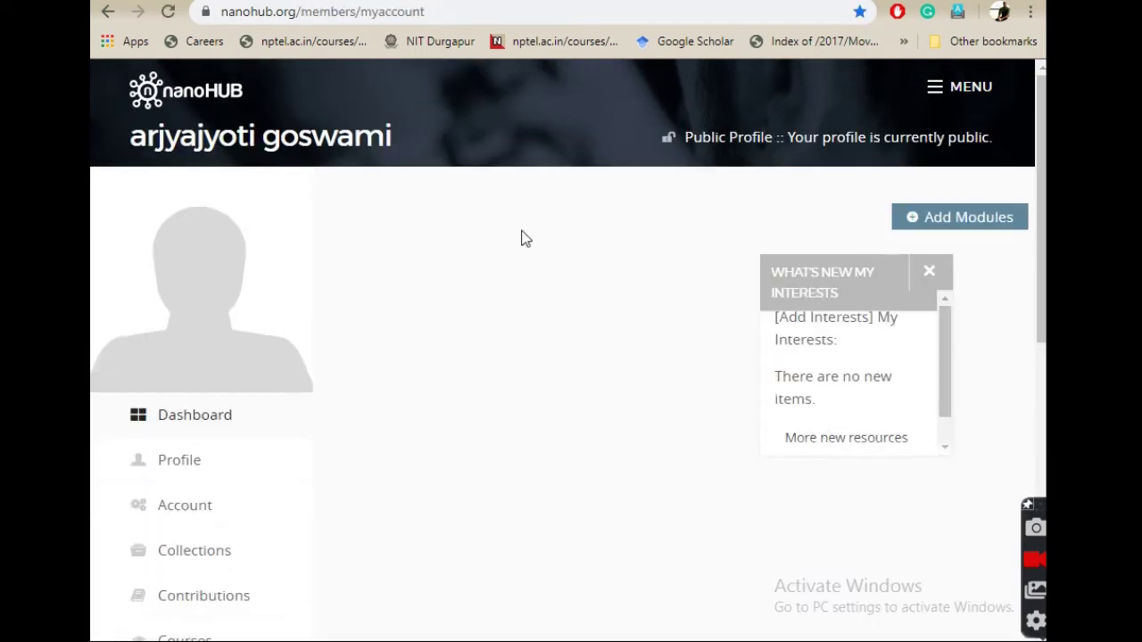
pyautogui.click(972, 90)
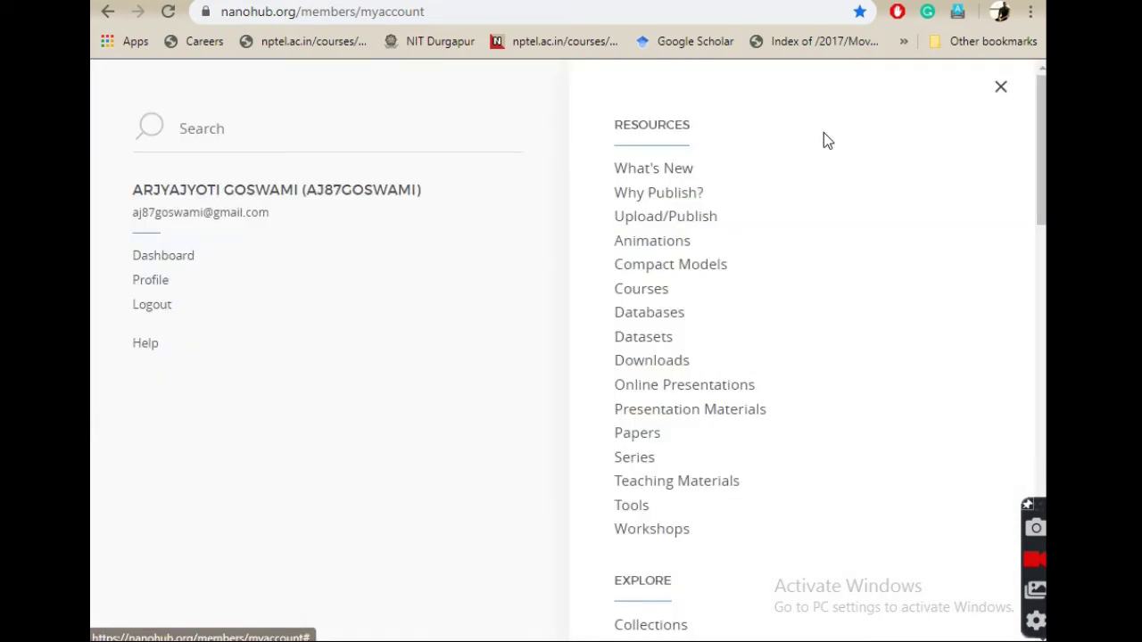
pyautogui.click(628, 506)
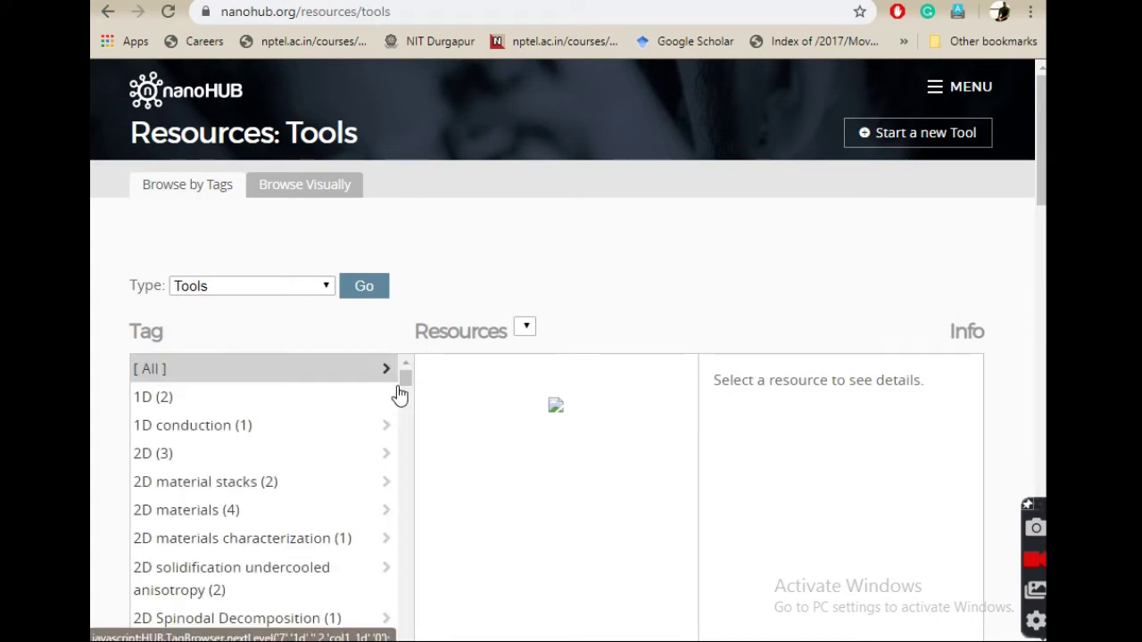
# Step: Filter tools by the S-matrix method tag and launch S4: Stanford Stratified Structure Solver
pyautogui.moveTo(405, 379); pyautogui.dragTo(401, 595)
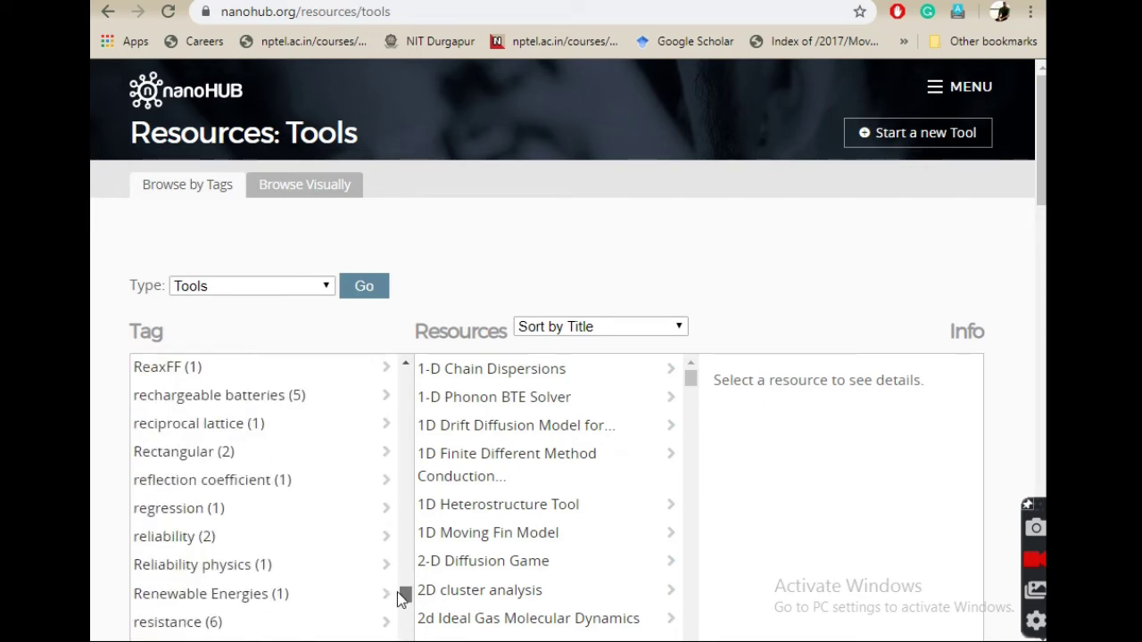
pyautogui.click(324, 509)
pyautogui.scroll(-5, 324, 509)
pyautogui.scroll(3, 324, 510)
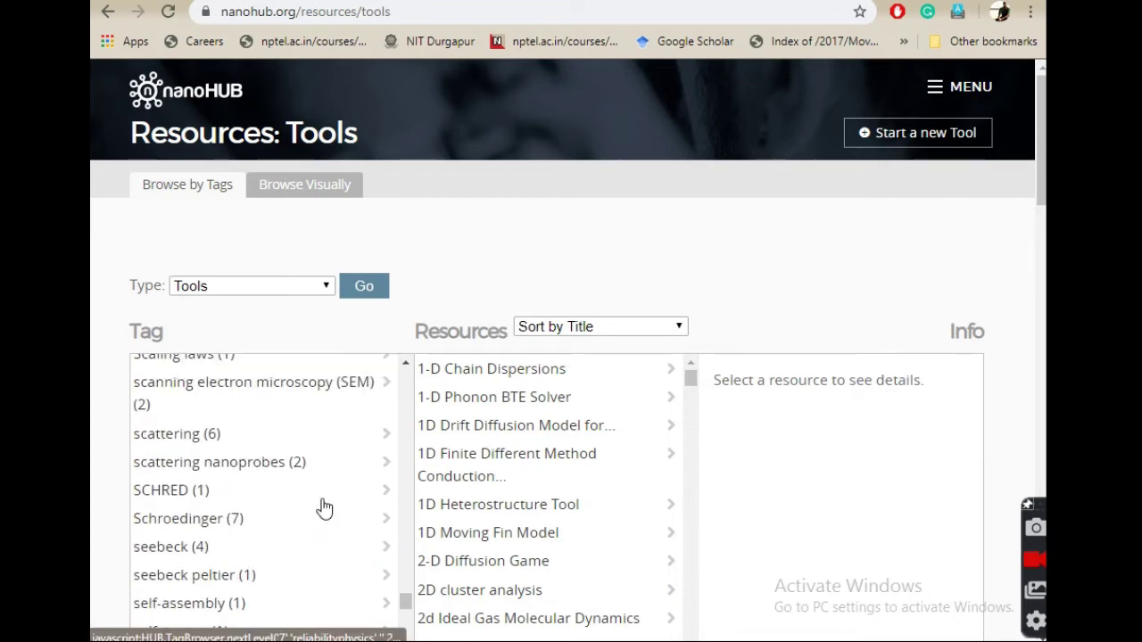
pyautogui.click(318, 505)
pyautogui.scroll(2, 312, 510)
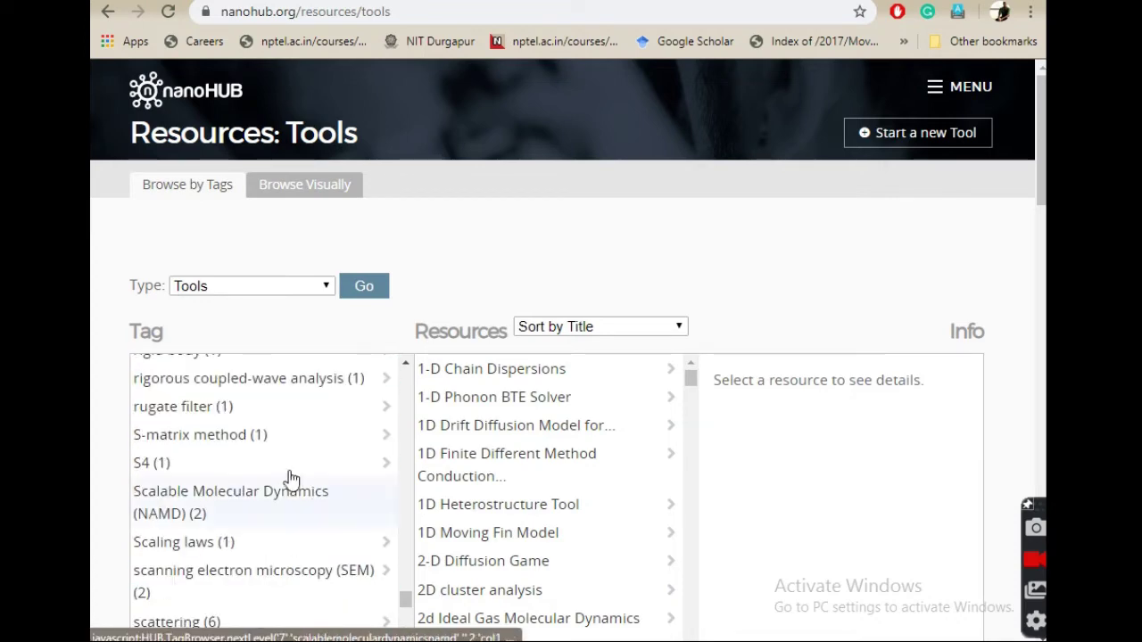
pyautogui.click(247, 437)
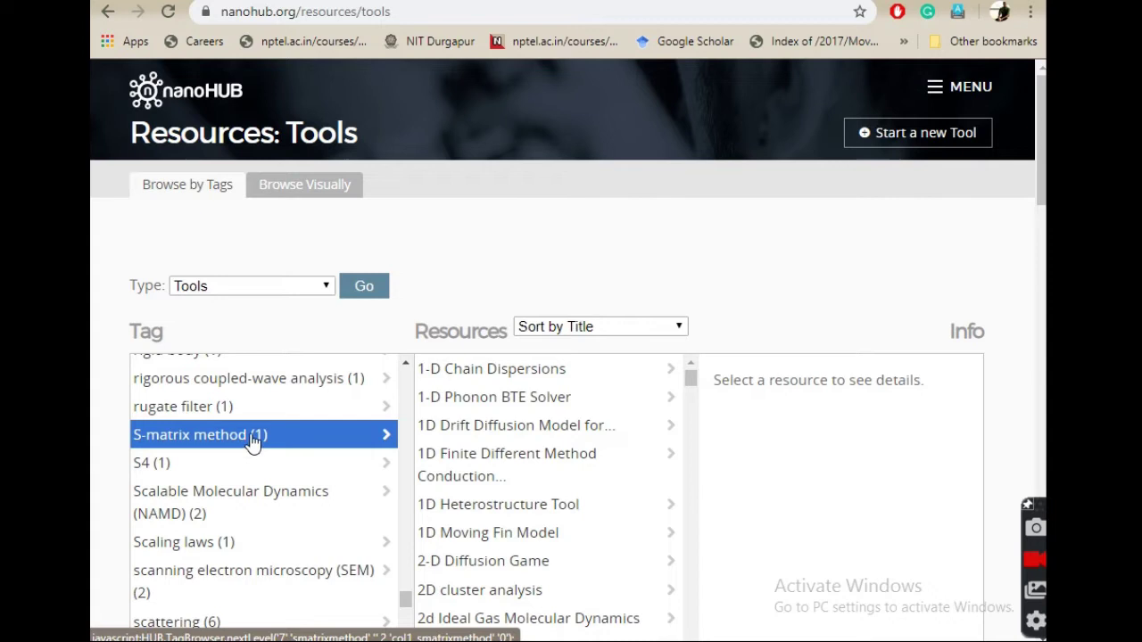
pyautogui.click(495, 371)
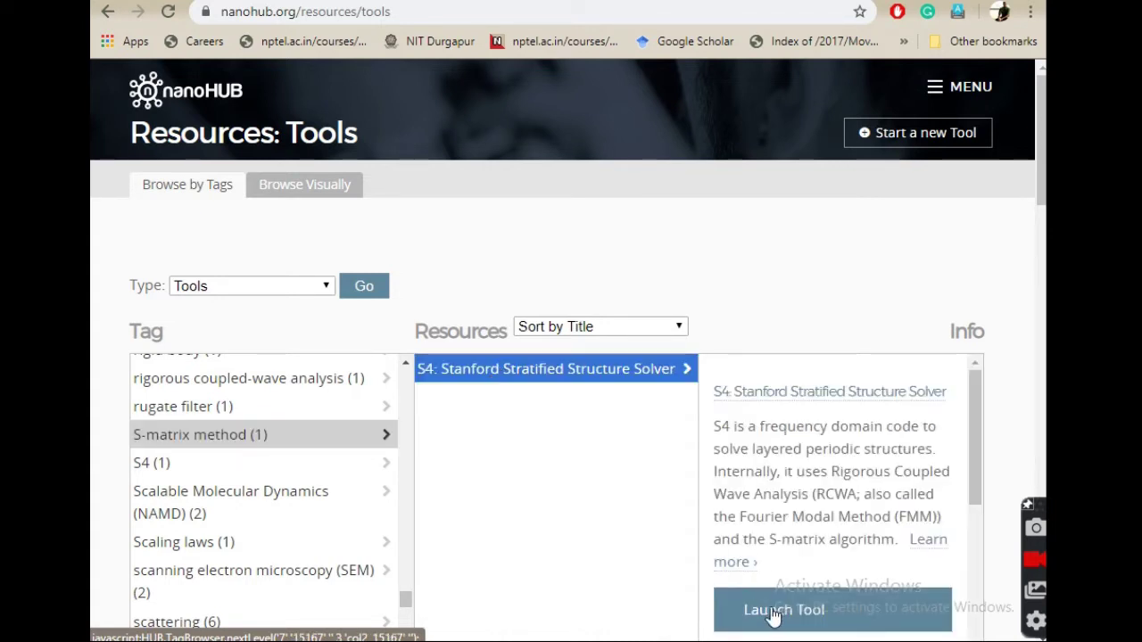
pyautogui.click(772, 616)
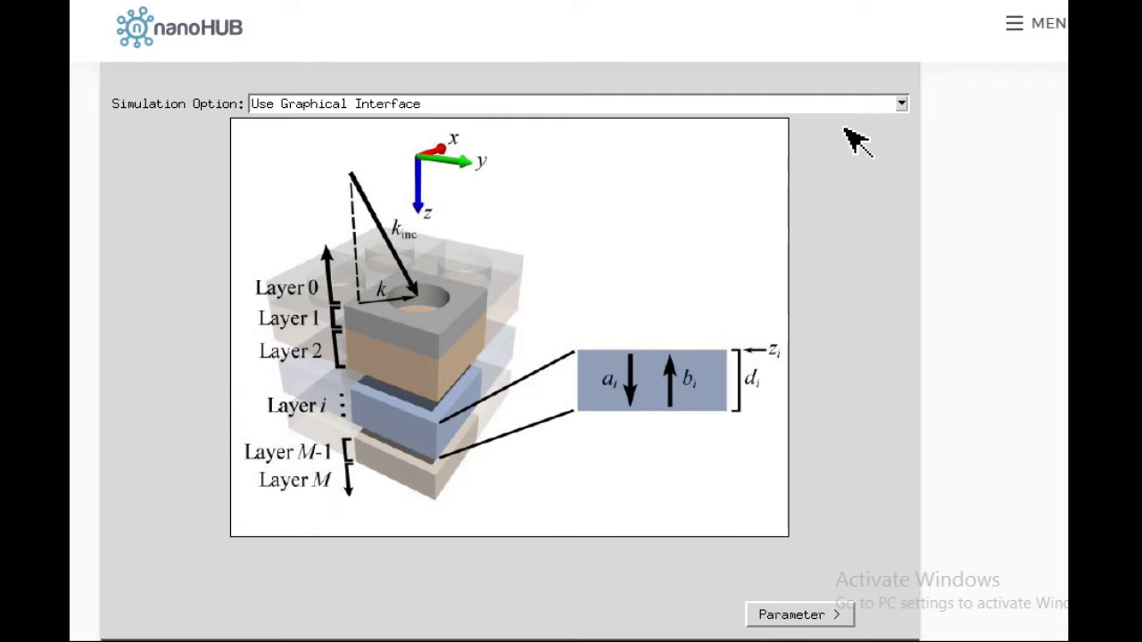
# Step: Open the Simulation Option dropdown, keeping Use Graphical Interface
pyautogui.click(906, 103)
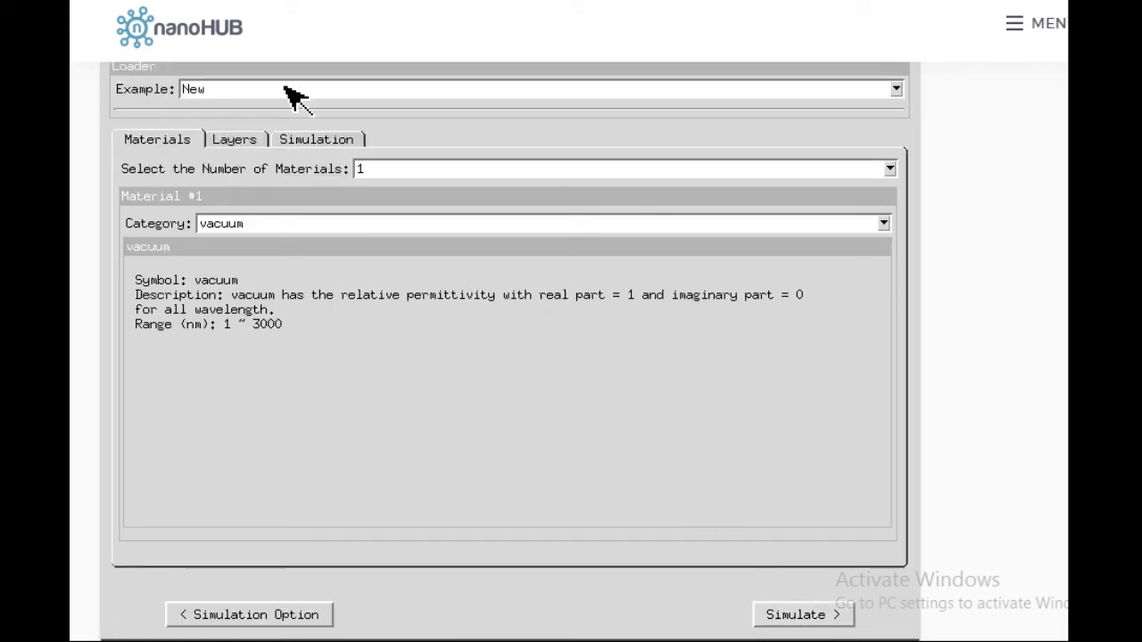
# Step: Keep Example as New and set the number of materials to 2
pyautogui.click(897, 89)
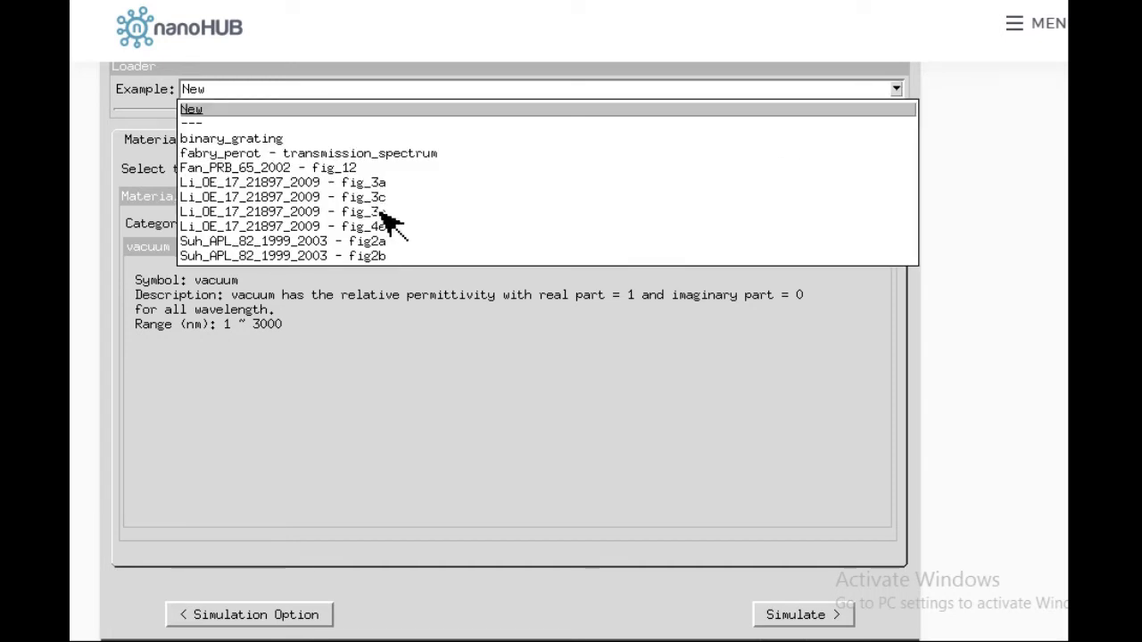
pyautogui.click(572, 335)
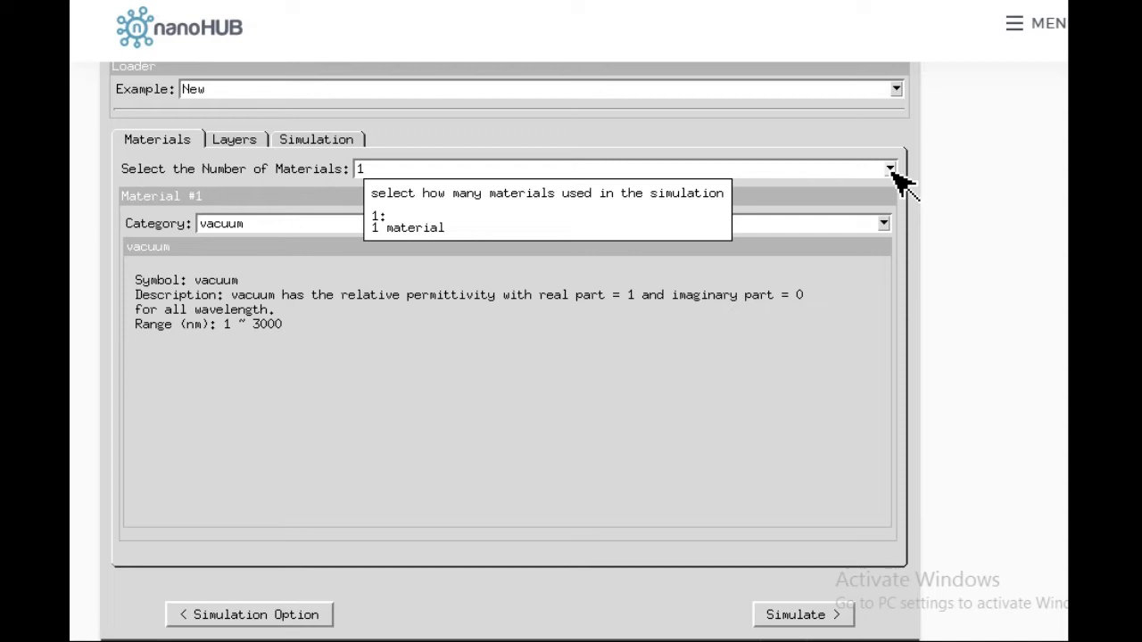
pyautogui.click(891, 170)
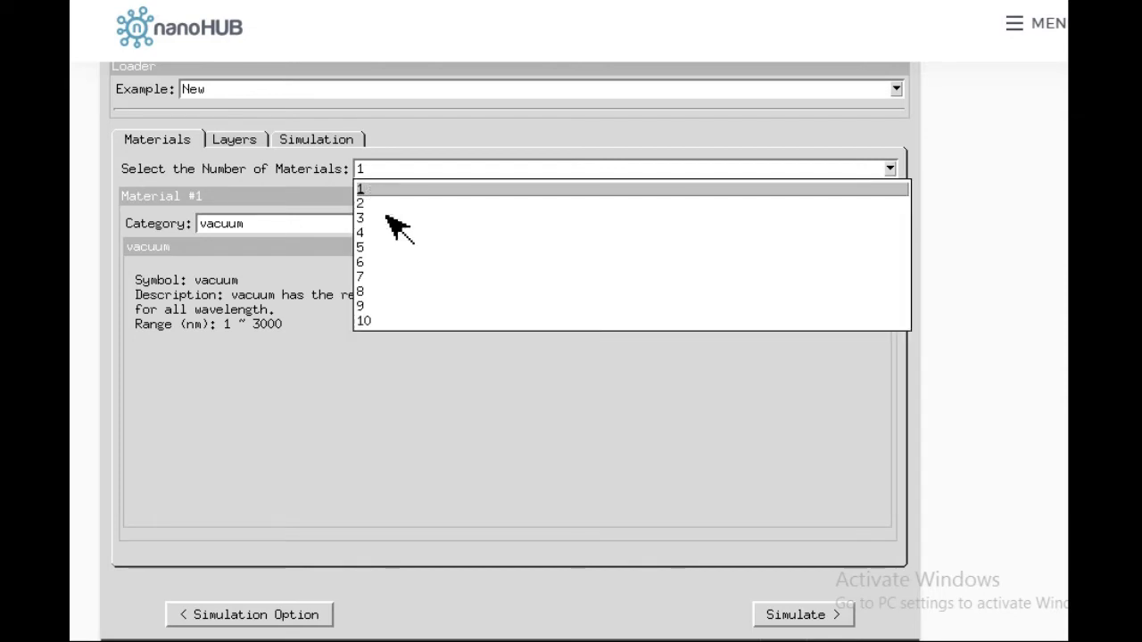
pyautogui.click(361, 204)
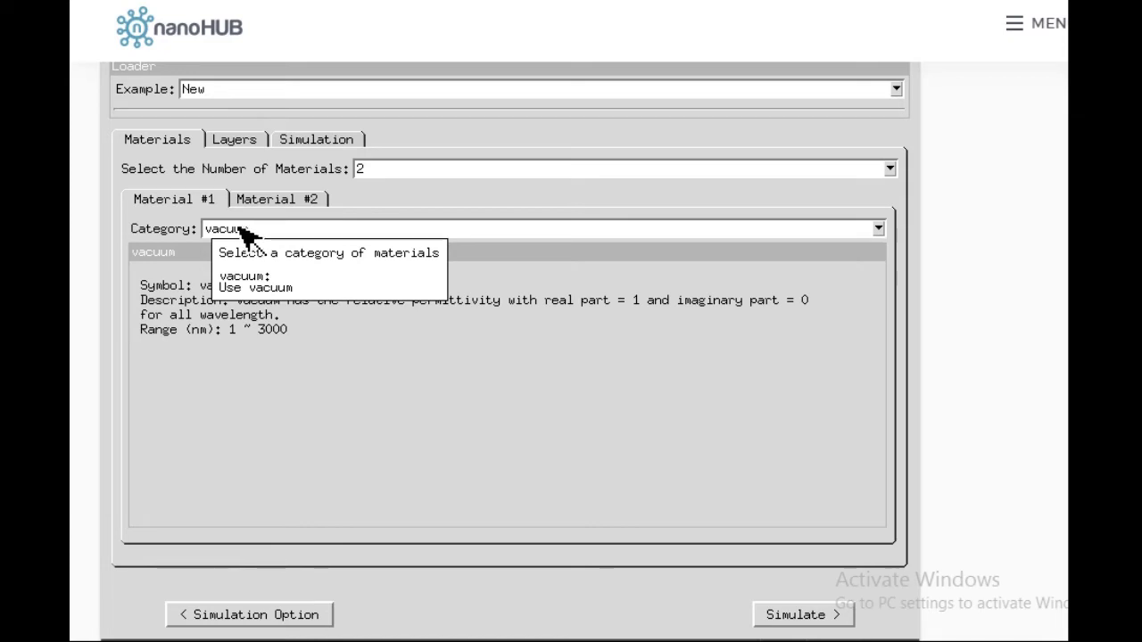
# Step: Make Material #2 Dielectric Crystalline Silicon and switch to the Layers settings
pyautogui.click(288, 205)
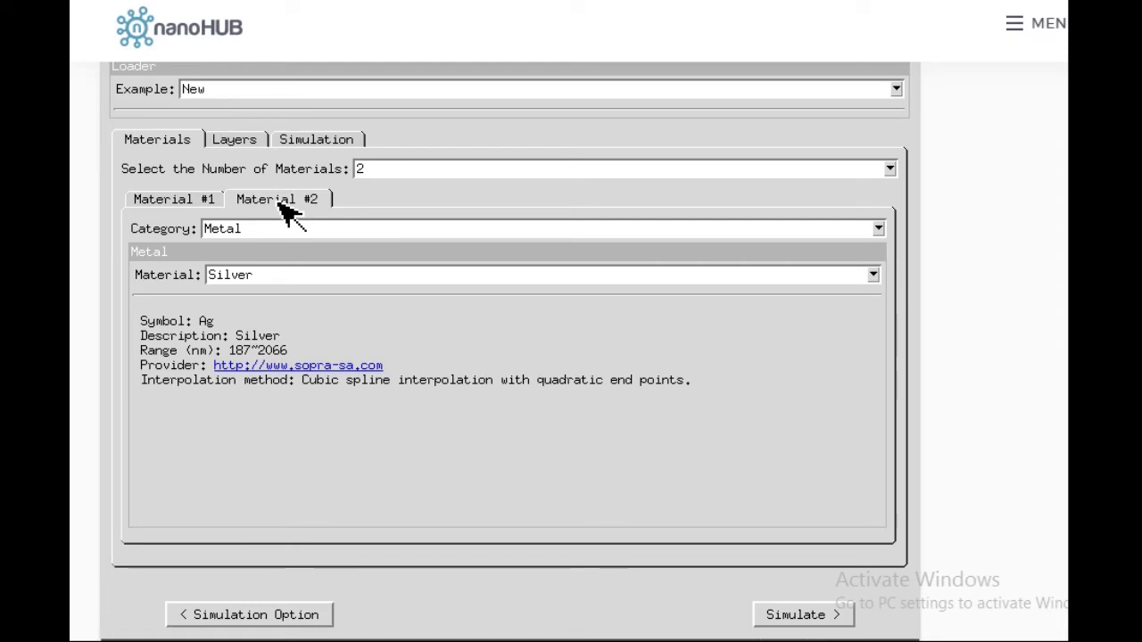
pyautogui.click(349, 234)
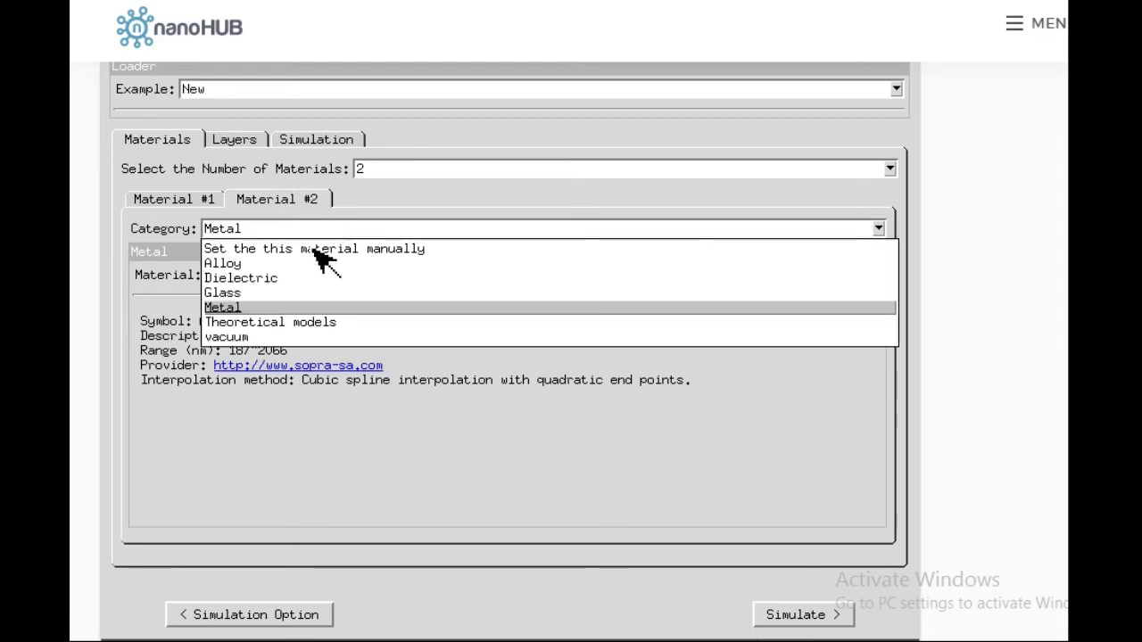
pyautogui.click(272, 281)
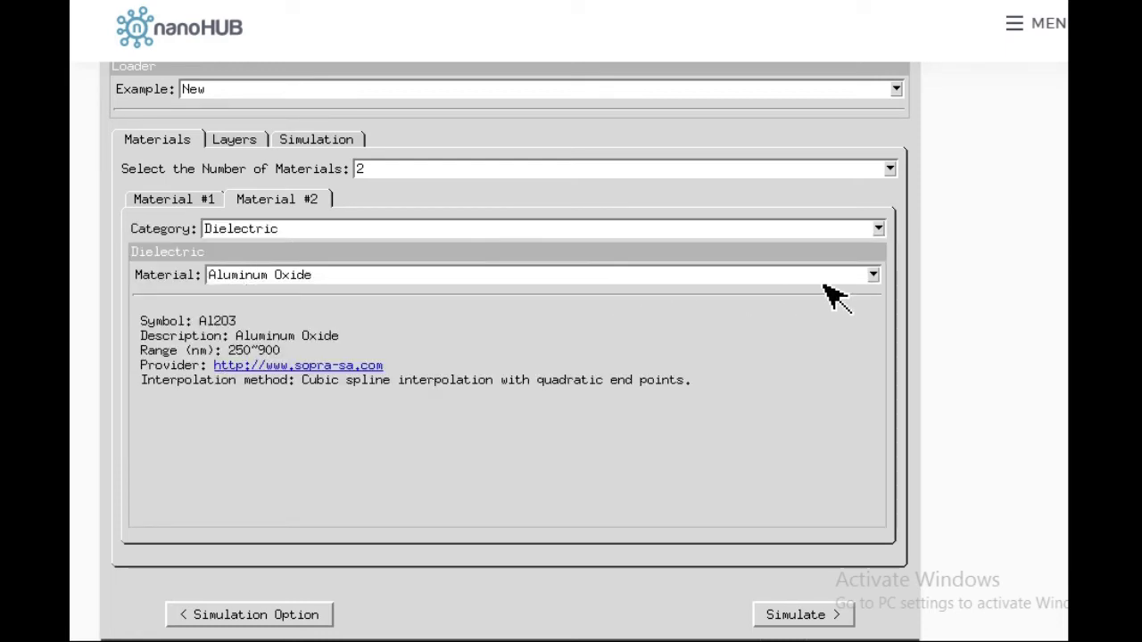
pyautogui.click(875, 277)
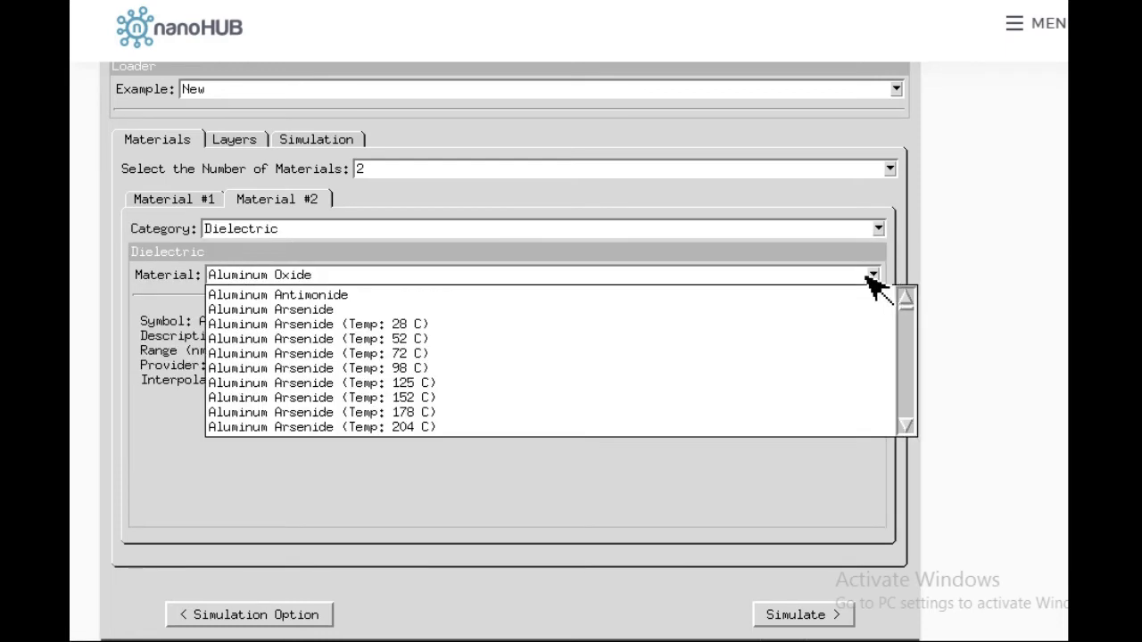
pyautogui.moveTo(913, 311); pyautogui.dragTo(909, 341)
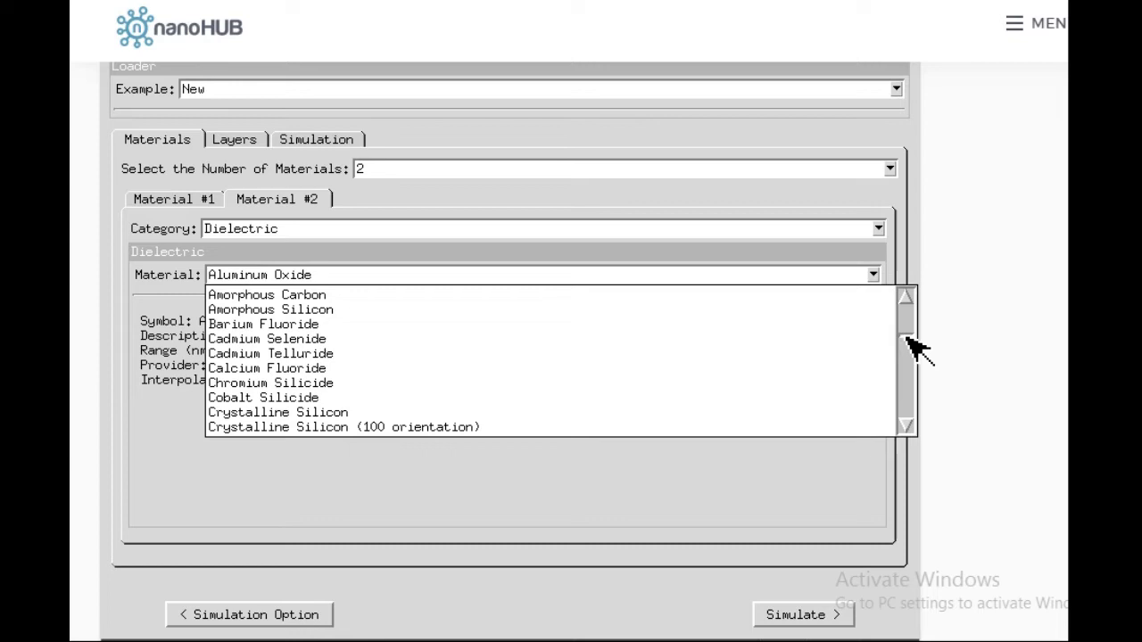
pyautogui.click(339, 413)
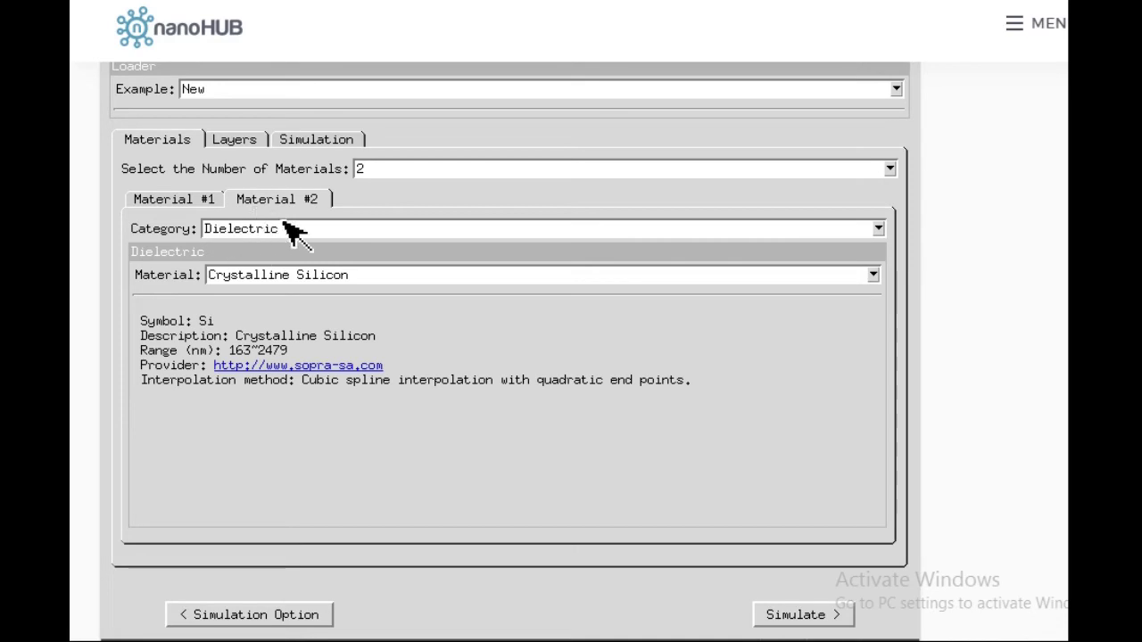
pyautogui.click(239, 141)
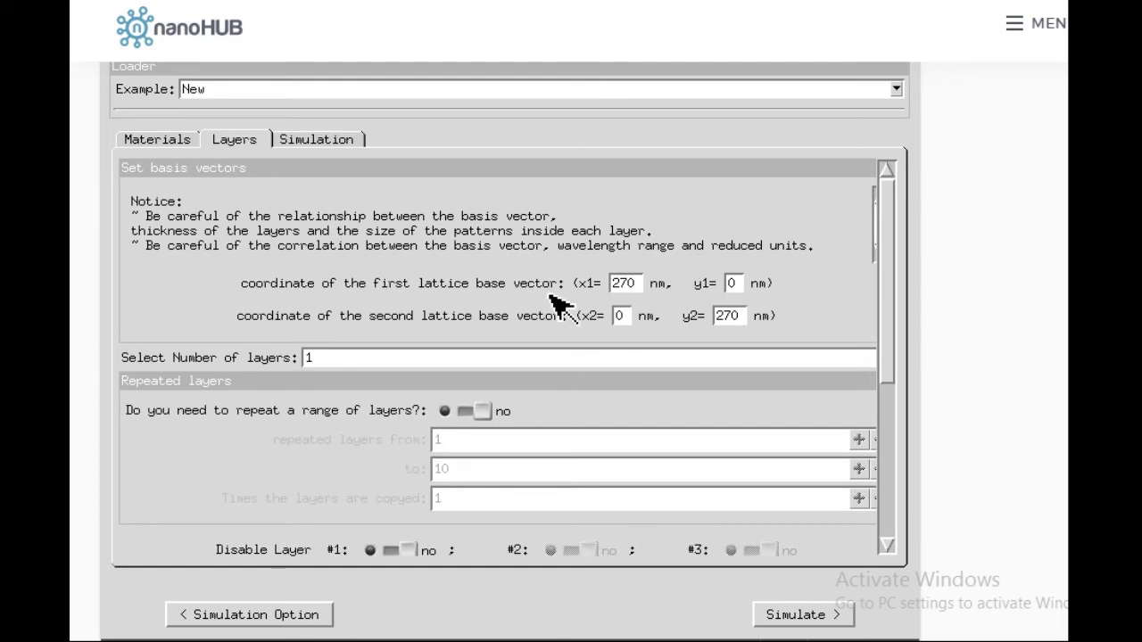
# Step: Enter 1000 in both the x1 and y2 basis vector fields
pyautogui.scroll(-1, 1004, 259)
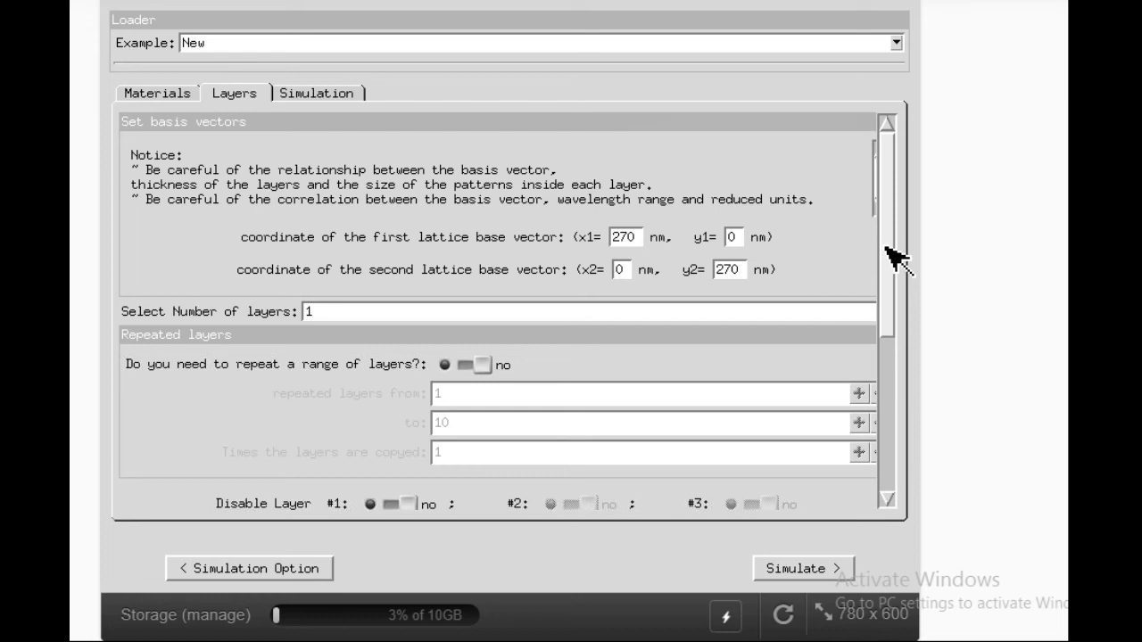
pyautogui.scroll(-1, 889, 248)
pyautogui.scroll(1, 861, 250)
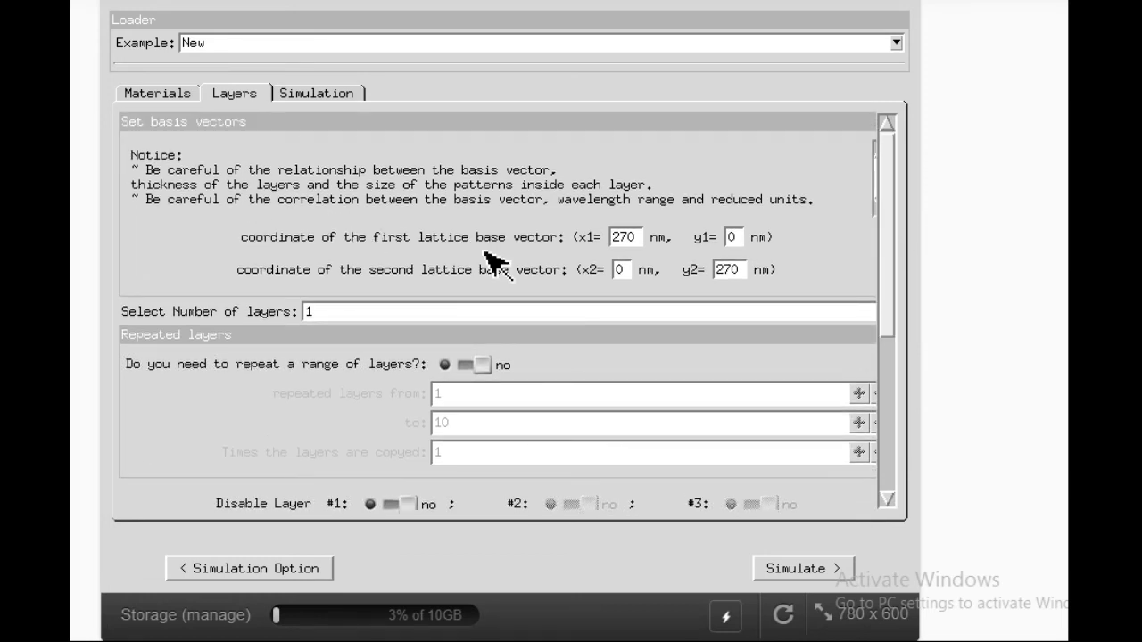
pyautogui.doubleClick(624, 237)
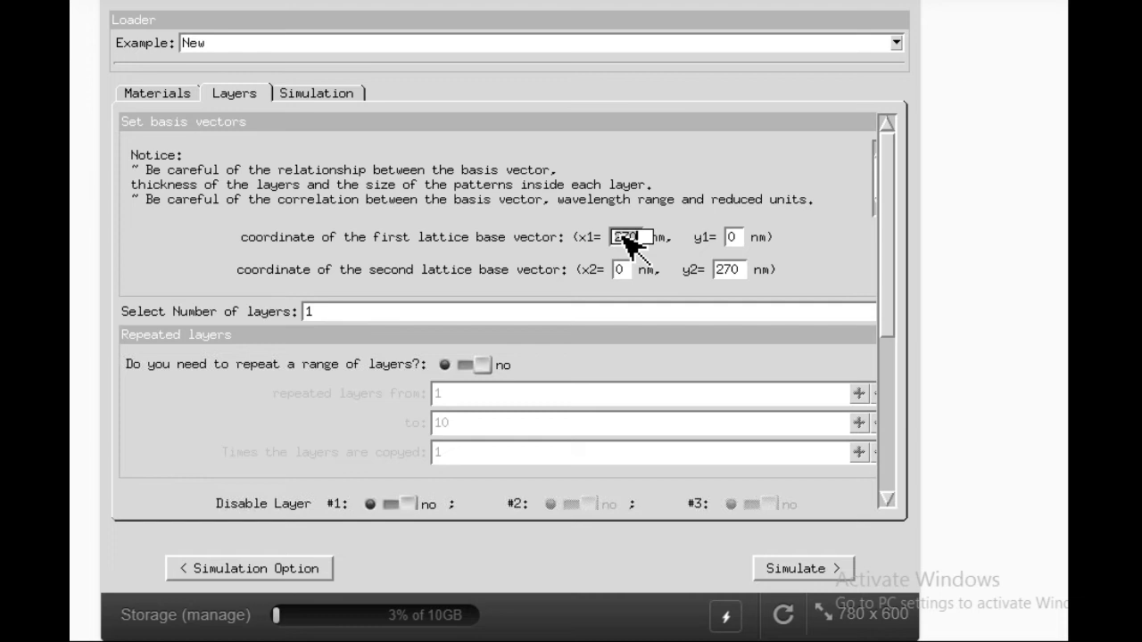
pyautogui.write('1000')
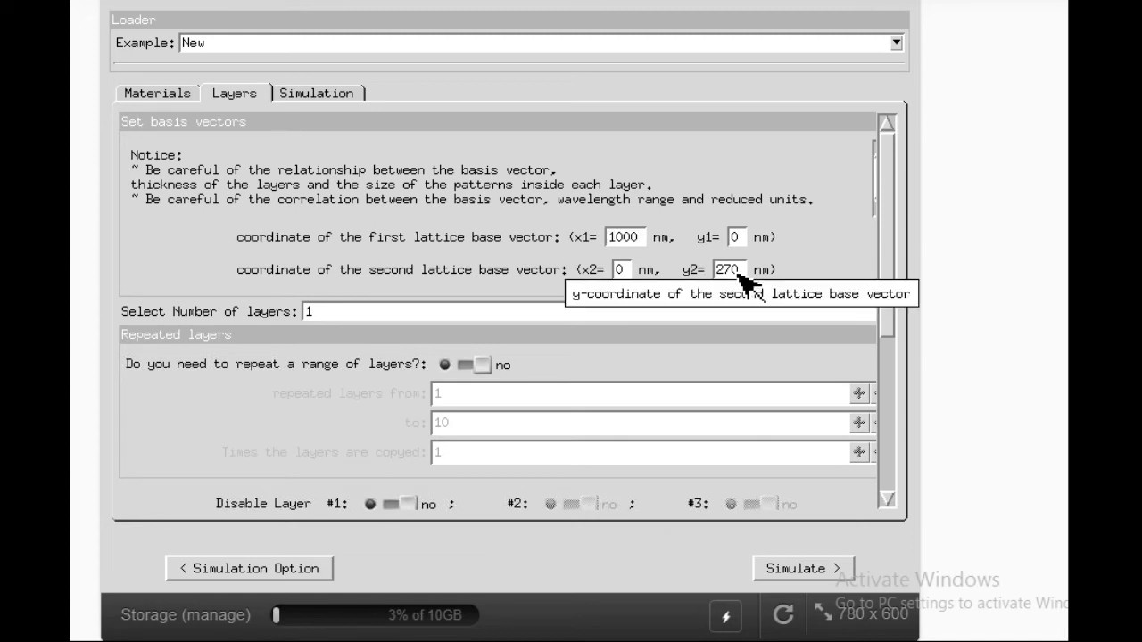
pyautogui.doubleClick(741, 278)
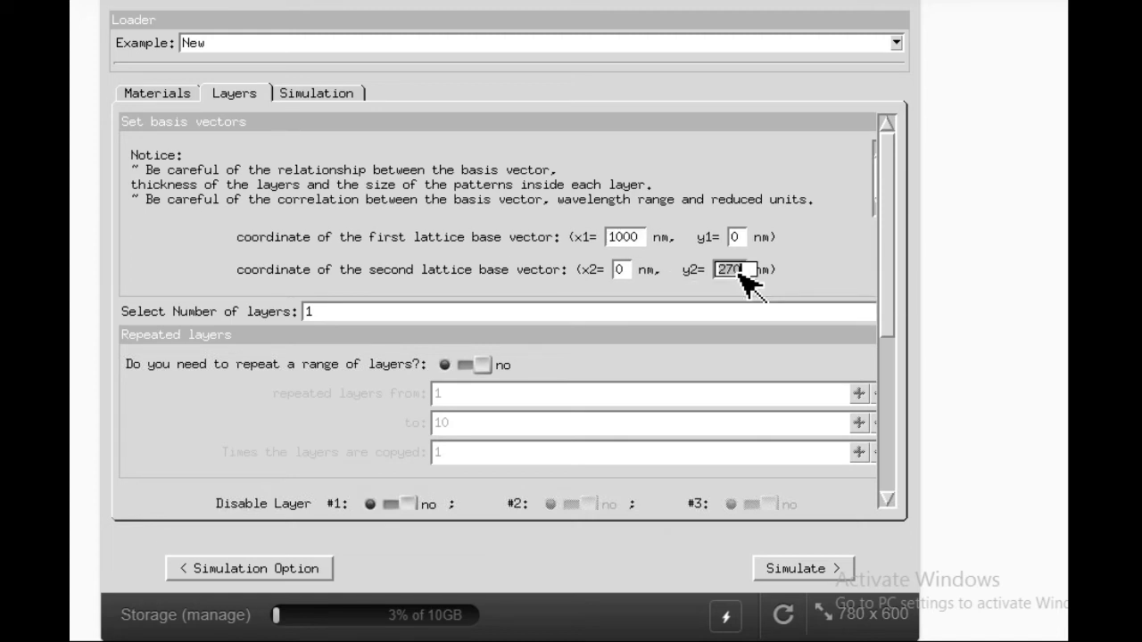
pyautogui.write('1000')
pyautogui.press('Tab')
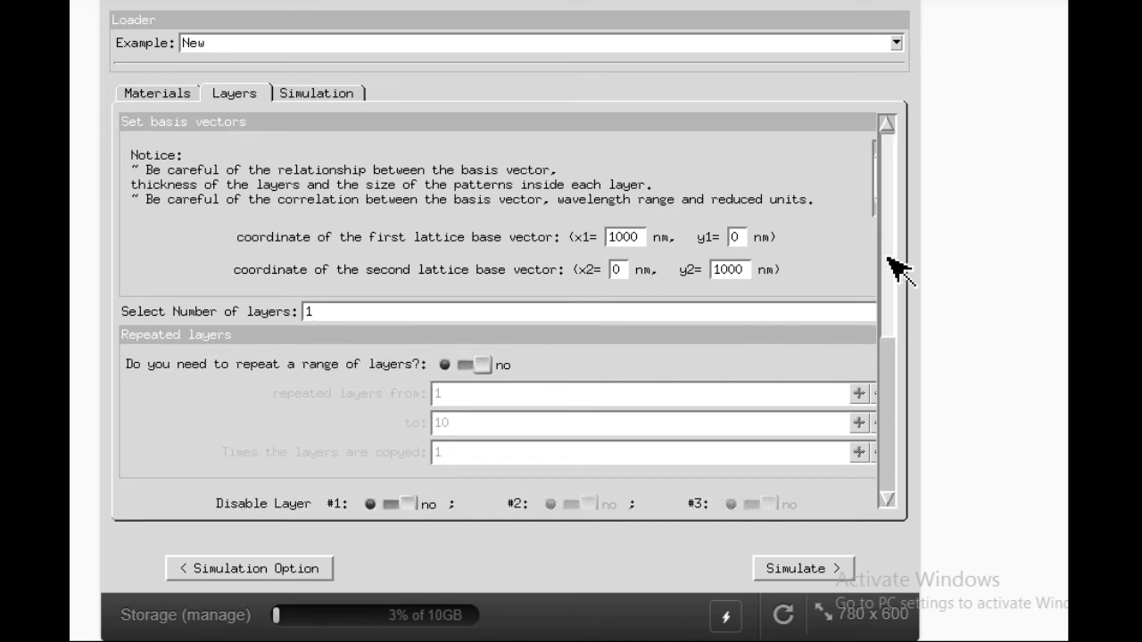
# Step: Set Layer 1's thickness to 300000 nm and start editing its Material # field
pyautogui.moveTo(893, 268); pyautogui.dragTo(893, 382)
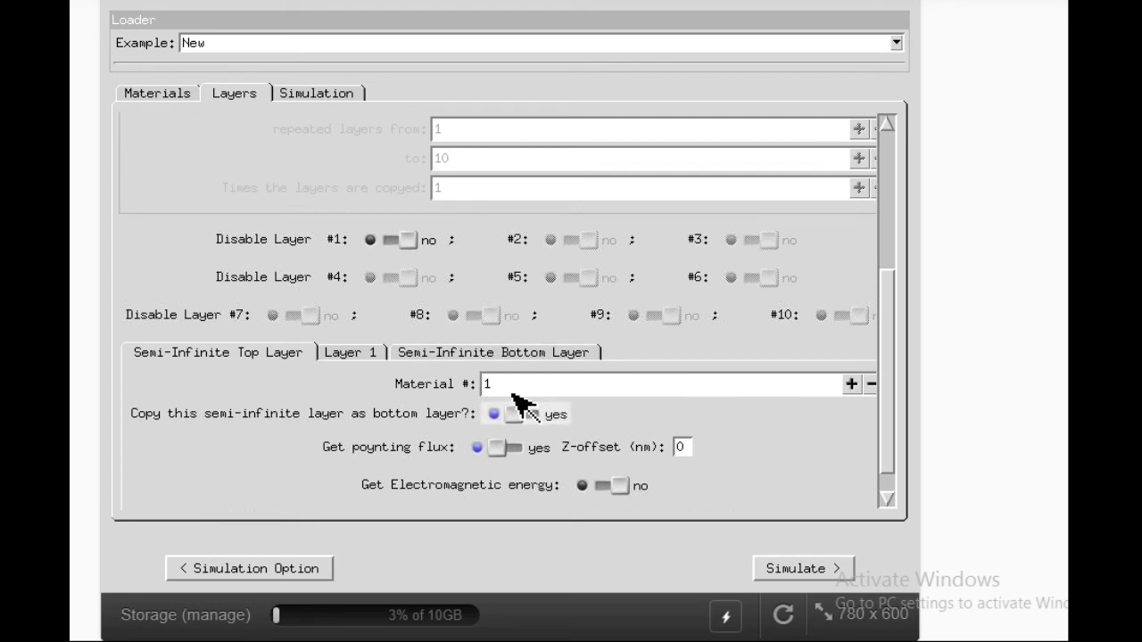
pyautogui.click(364, 353)
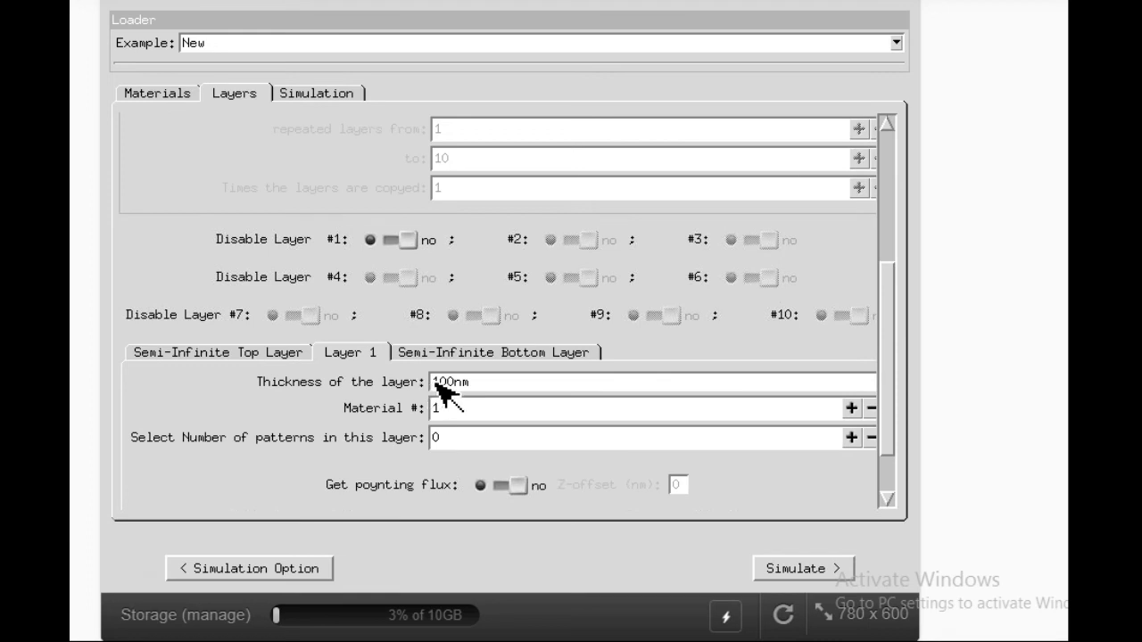
pyautogui.click(446, 384)
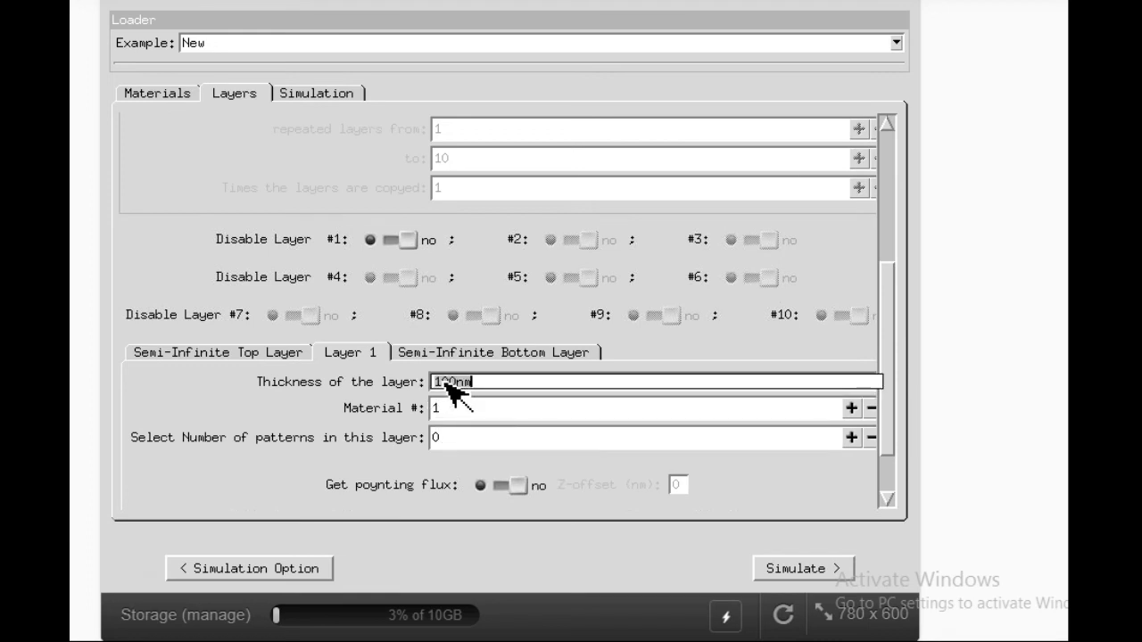
pyautogui.click(446, 384)
pyautogui.press('BackSpace')
pyautogui.write('3000')
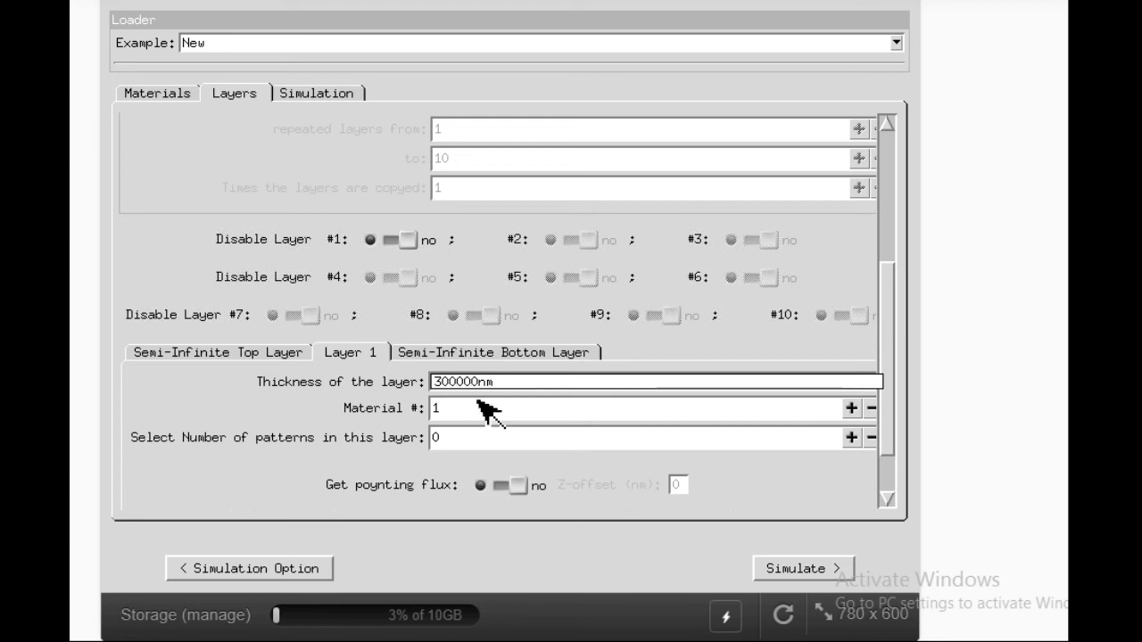
pyautogui.click(769, 426)
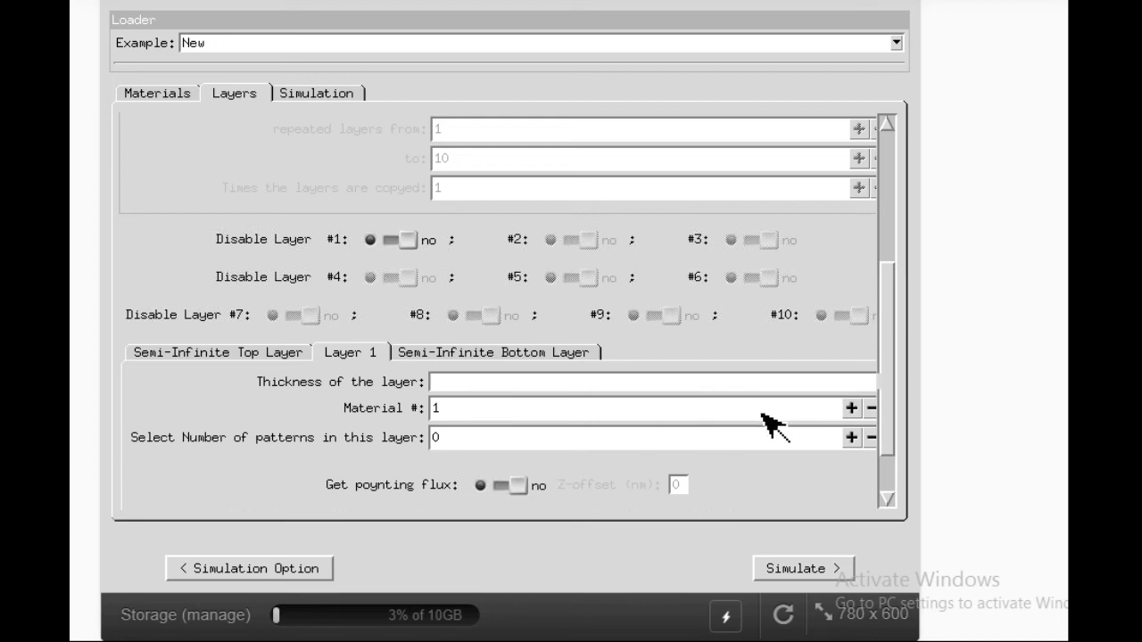
pyautogui.click(439, 409)
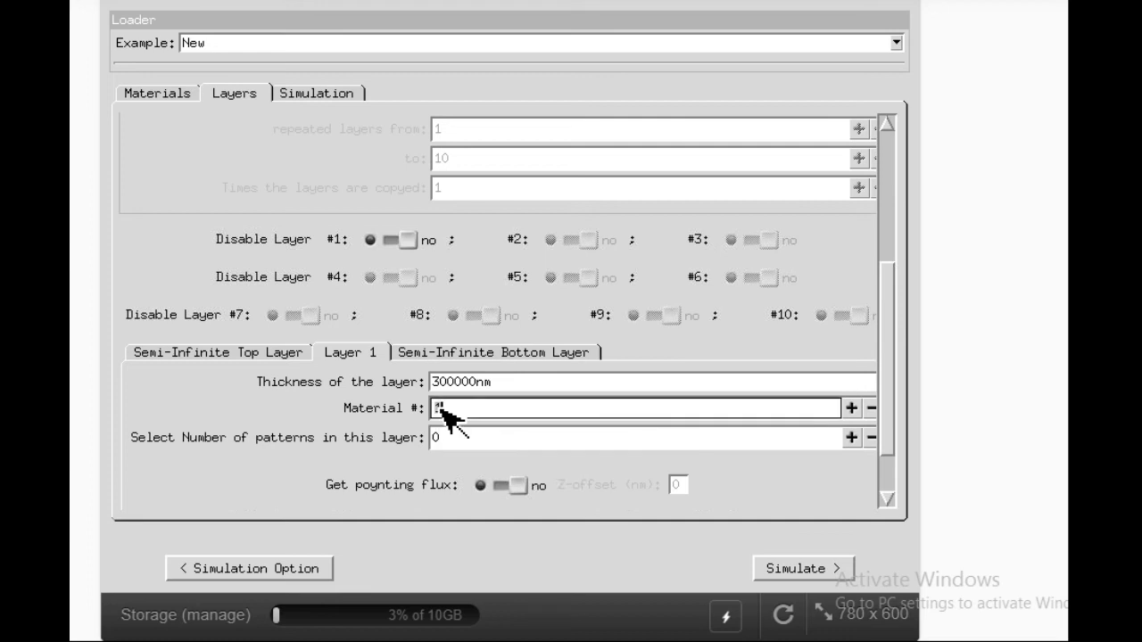
# Step: Change the maximum wavelength from 840 nm to 1100 nm and run the 300–1100 nm simulation
pyautogui.click(332, 96)
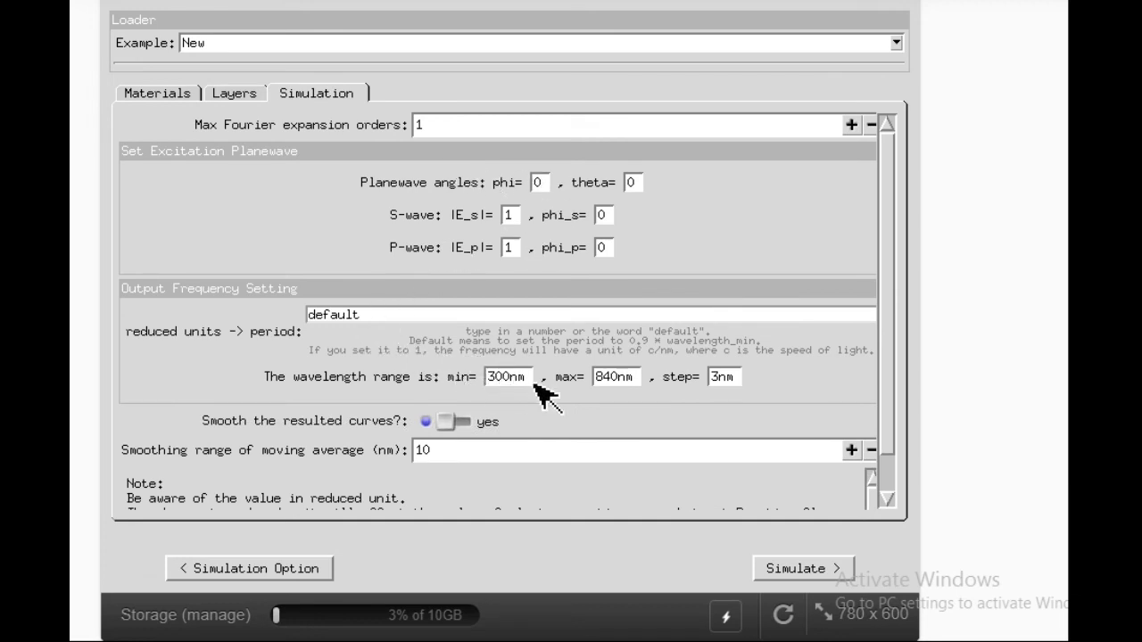
pyautogui.doubleClick(614, 376)
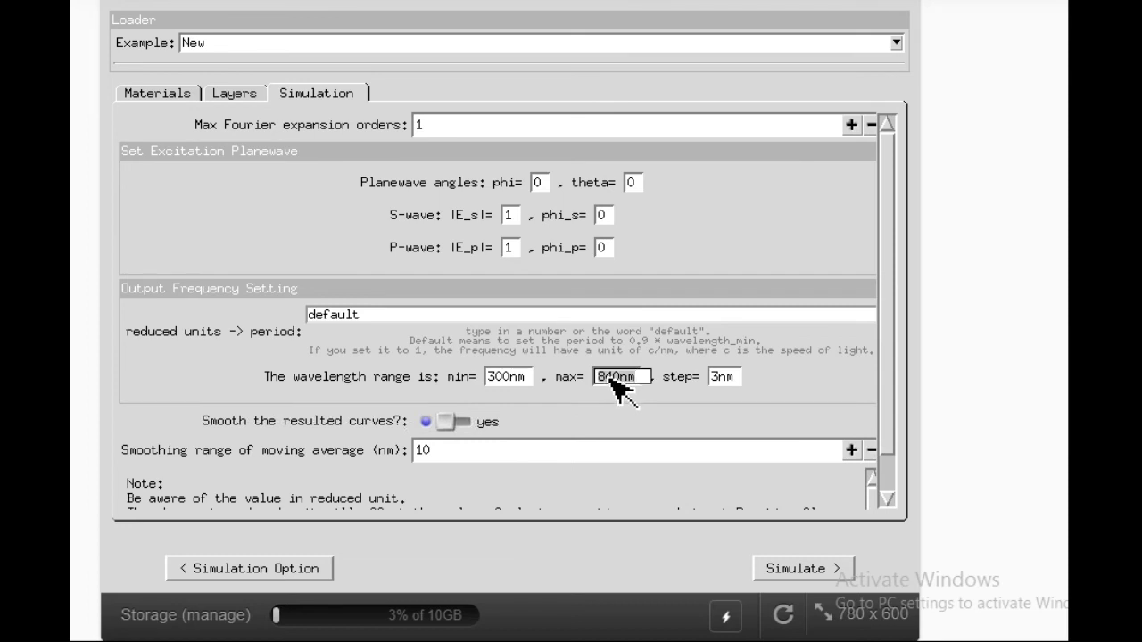
pyautogui.click(617, 377)
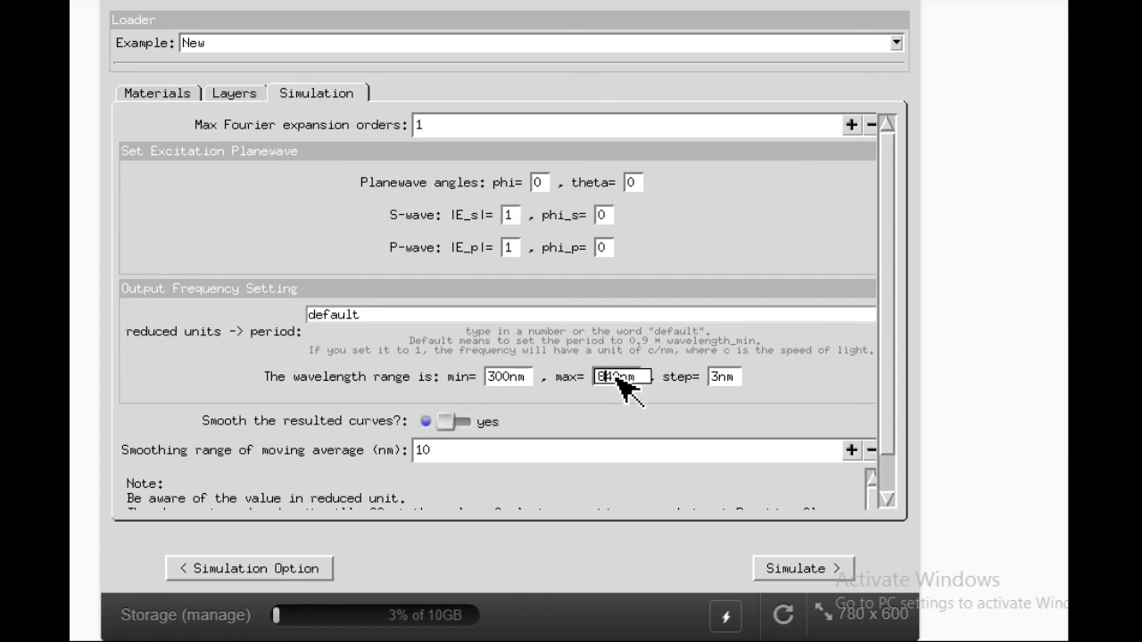
pyautogui.press('BackSpace')
pyautogui.press('Delete')
pyautogui.write('10')
pyautogui.write('1')
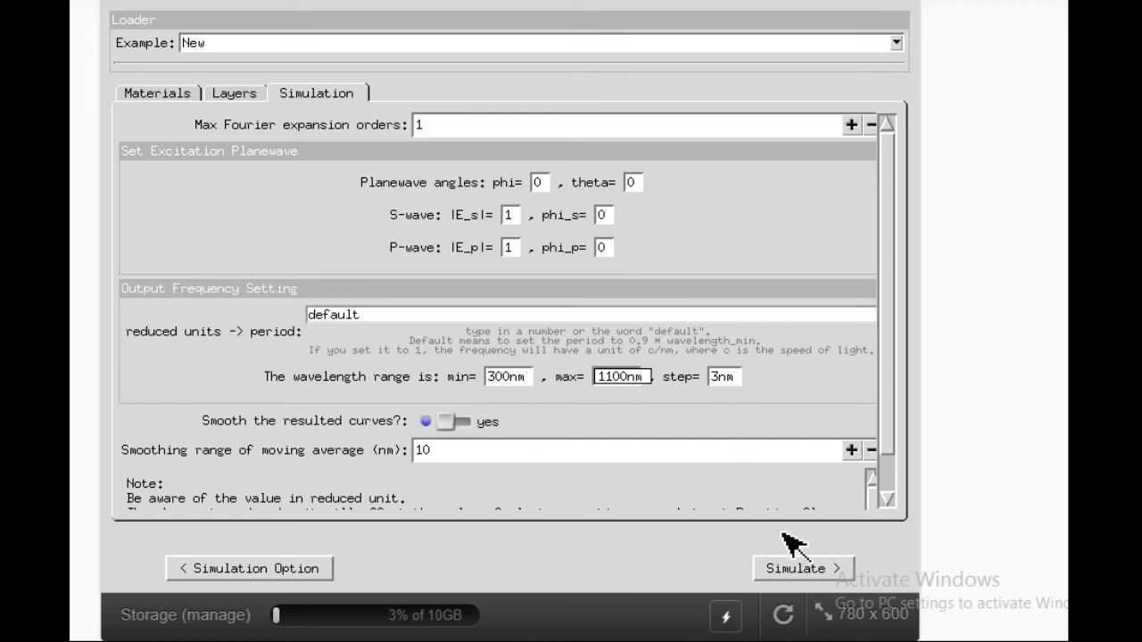
pyautogui.click(810, 580)
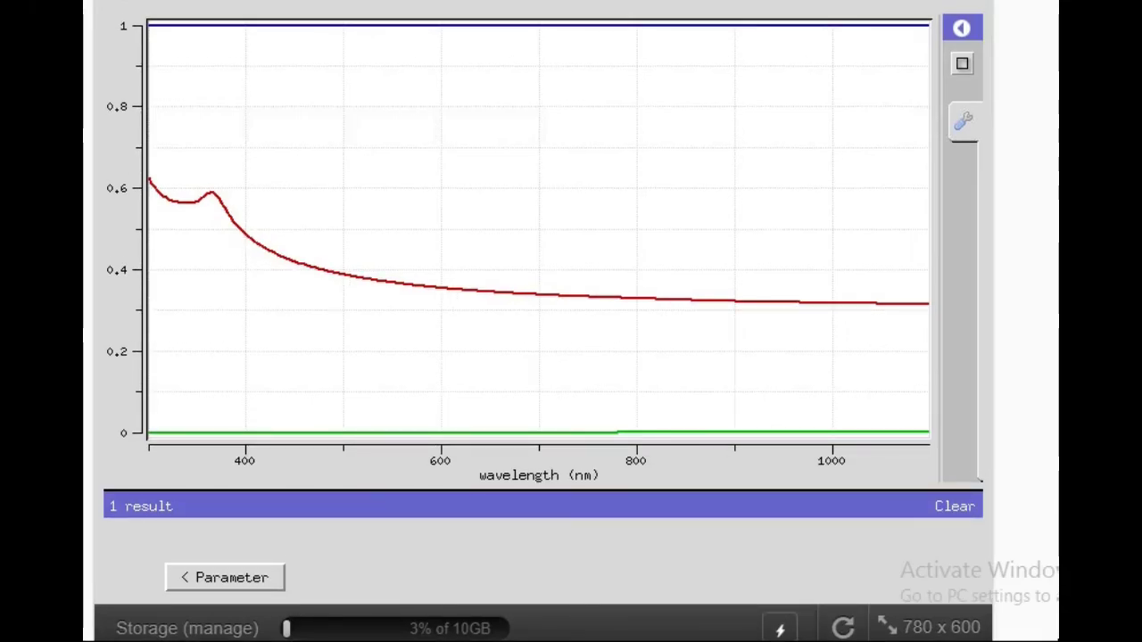
# Step: Pin a value readout at 483 nm on the reflectance curve, then choose Download from the Result list
pyautogui.scroll(1, 535, 321)
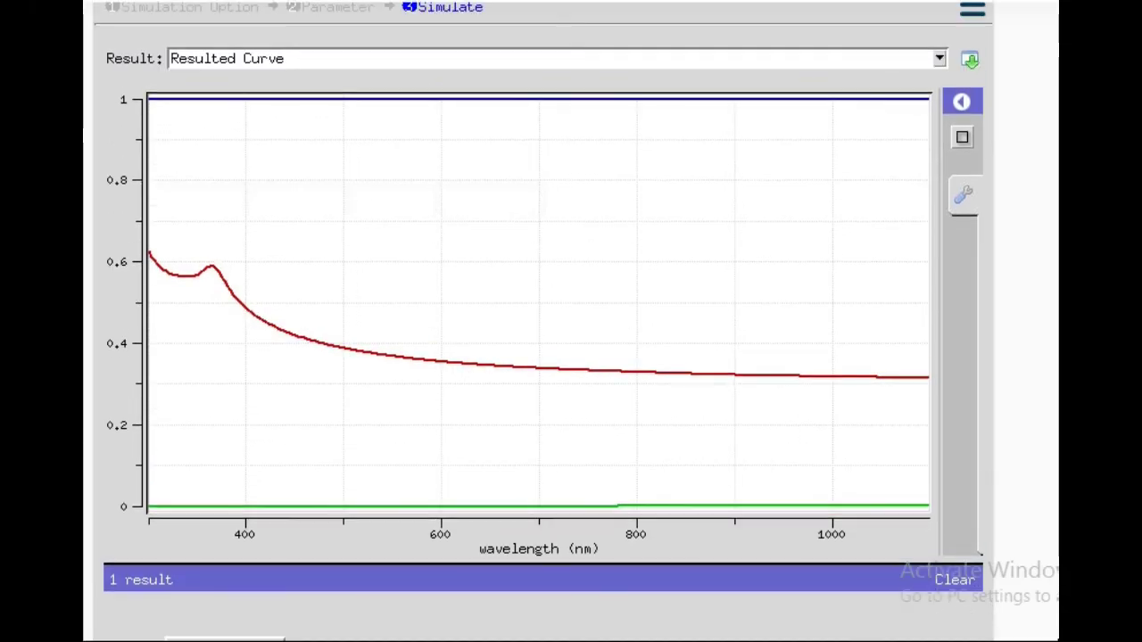
pyautogui.click(940, 58)
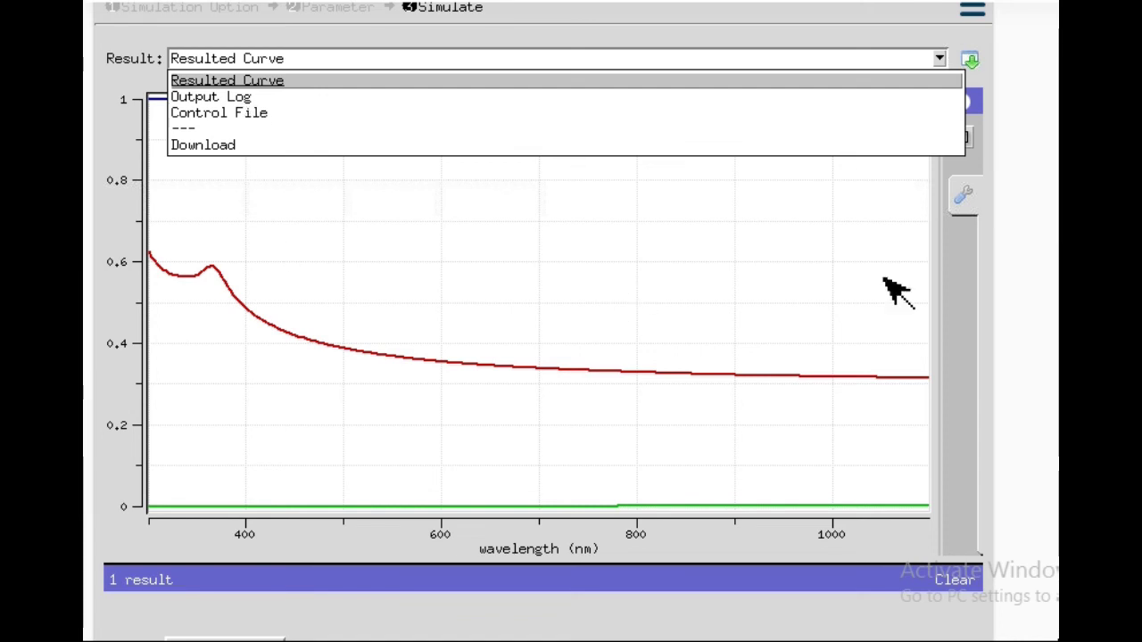
pyautogui.scroll(-1, 981, 268)
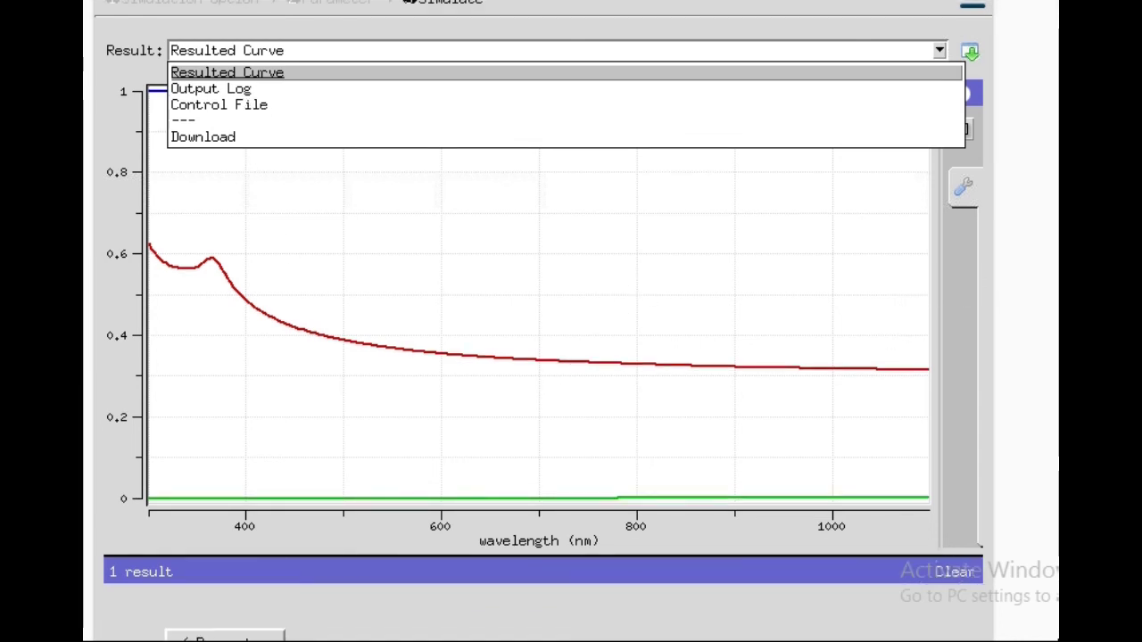
pyautogui.scroll(-1, 904, 125)
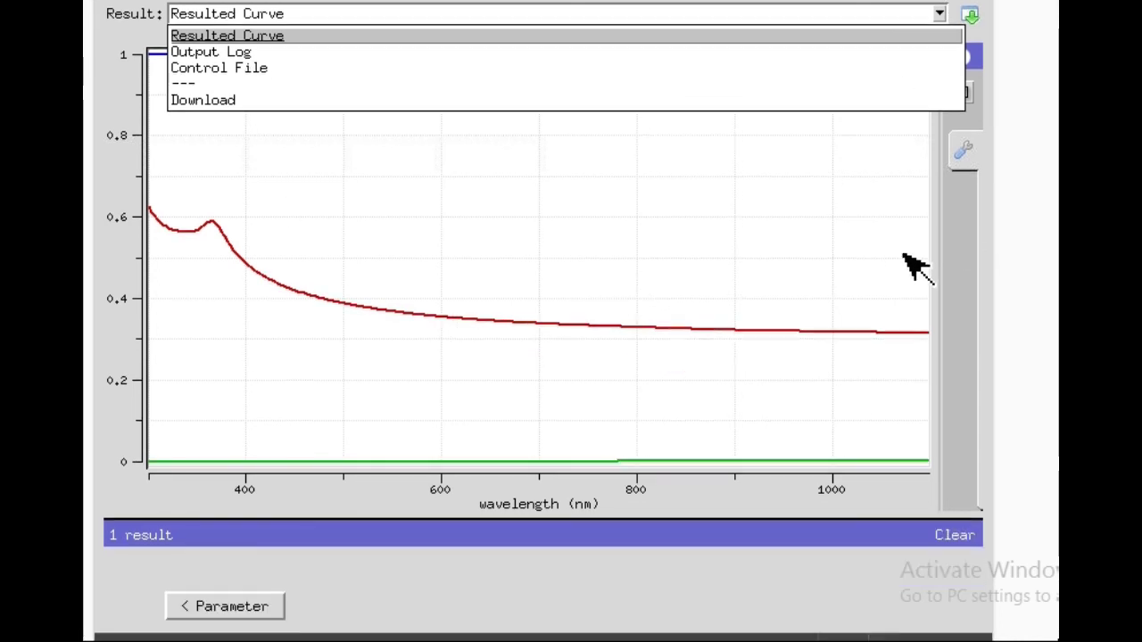
pyautogui.click(172, 493)
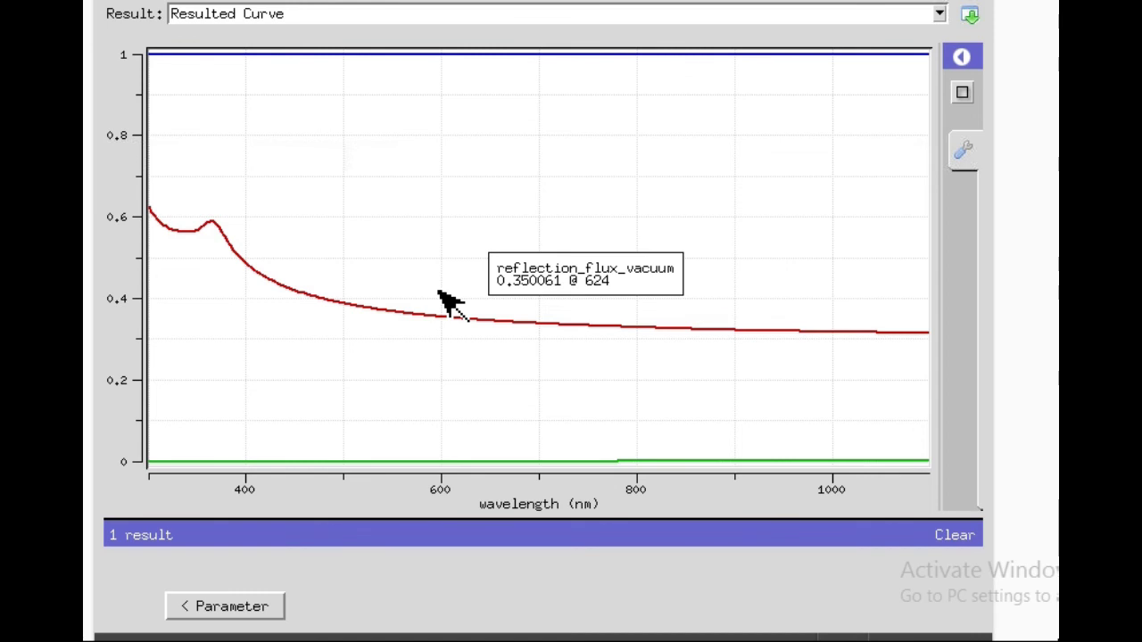
pyautogui.click(328, 300)
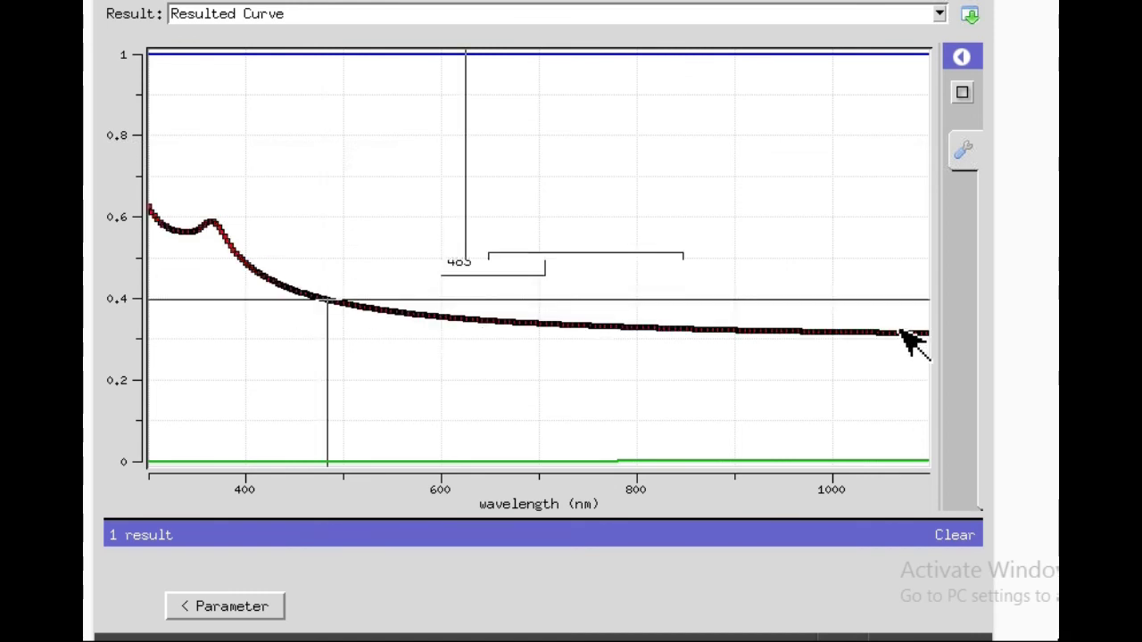
pyautogui.click(947, 16)
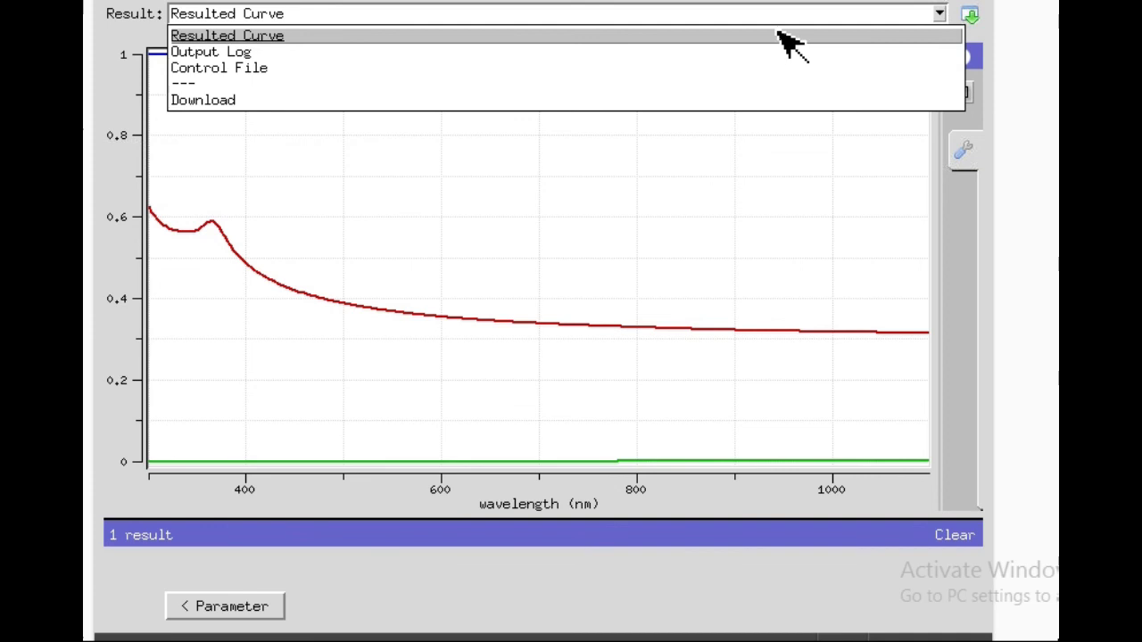
pyautogui.click(223, 106)
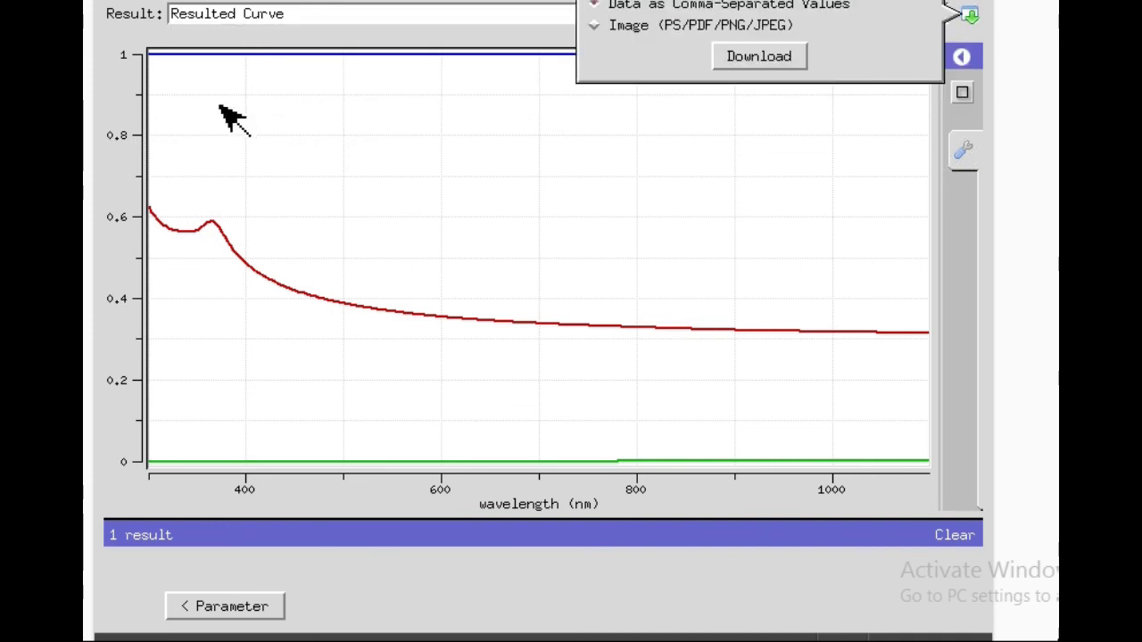
# Step: Download the curve results as Comma-Separated Values data rather than an image
pyautogui.scroll(2, 589, 107)
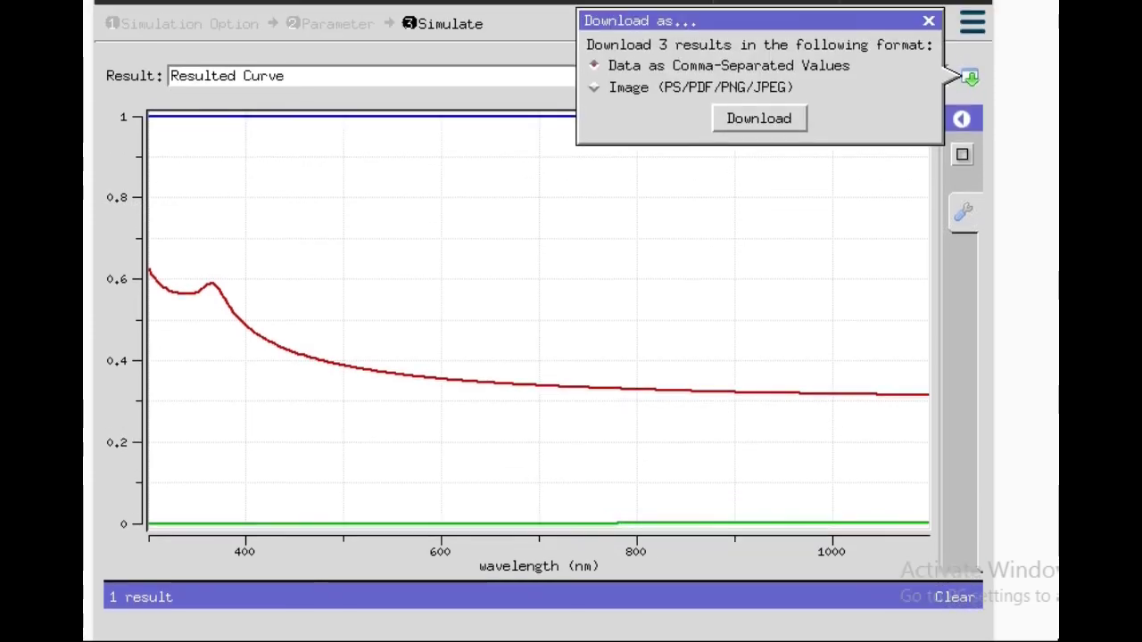
pyautogui.click(622, 89)
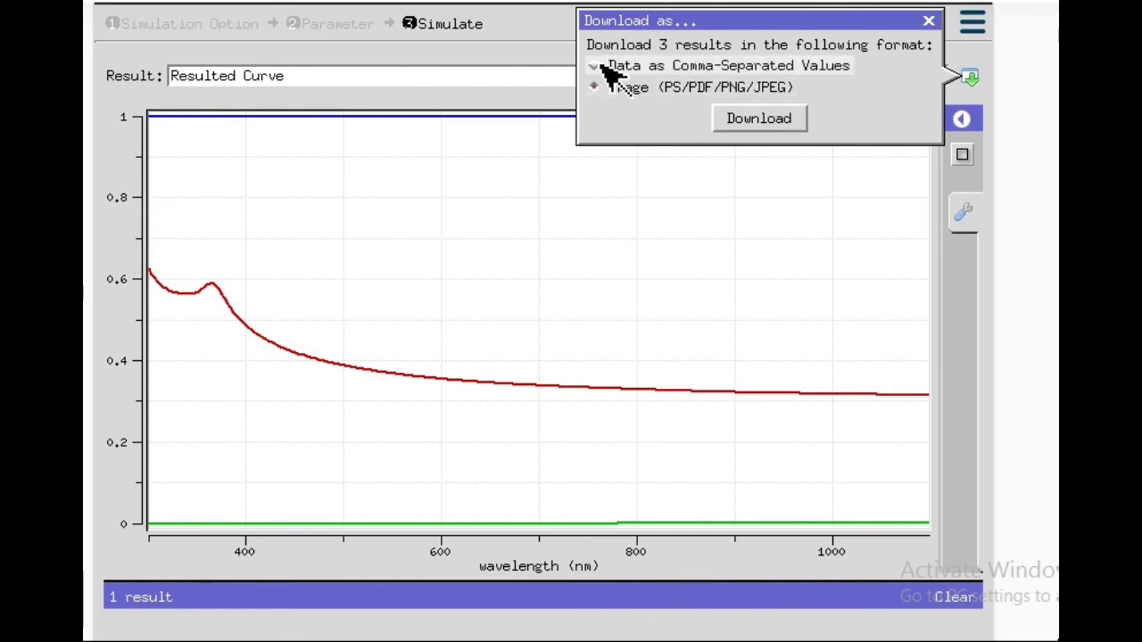
pyautogui.click(602, 66)
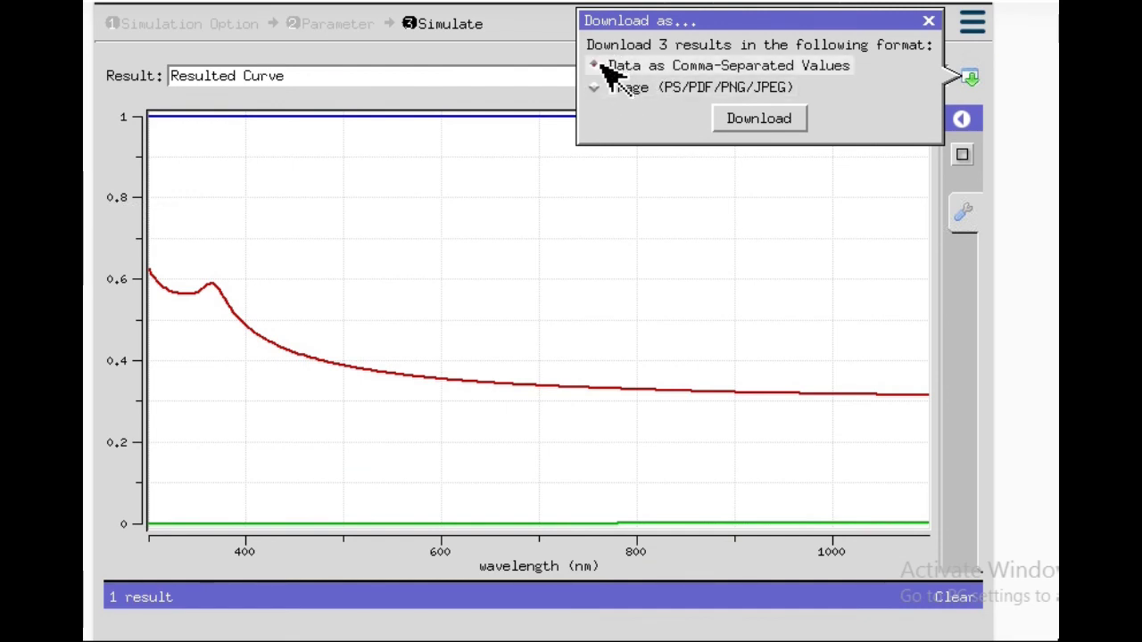
pyautogui.click(758, 125)
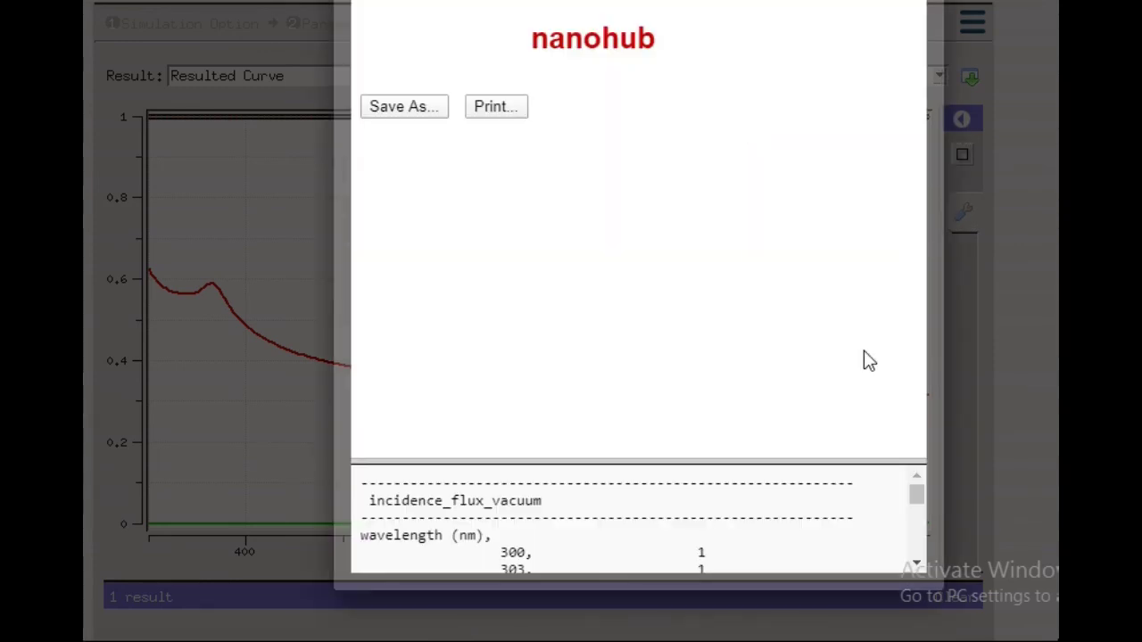
# Step: Enlarge the data listing and scroll through the incidence, reflection and transmission flux values
pyautogui.moveTo(922, 502)
pyautogui.mouseDown()
pyautogui.moveTo(921, 516)
pyautogui.moveTo(919, 488)
pyautogui.mouseUp()
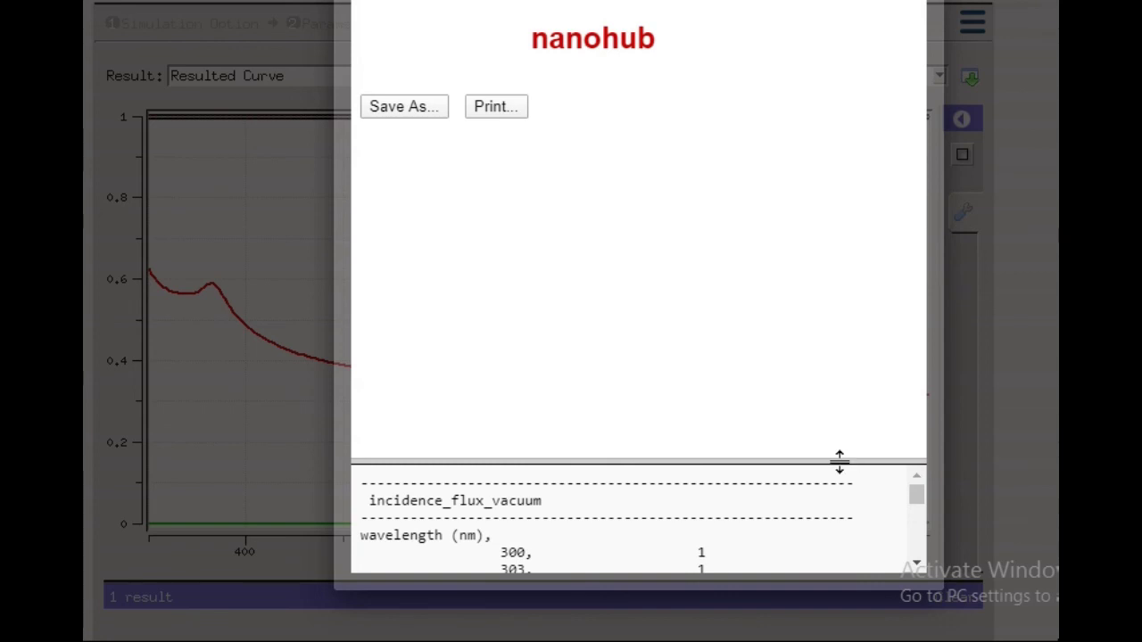
pyautogui.moveTo(839, 461); pyautogui.dragTo(864, 165)
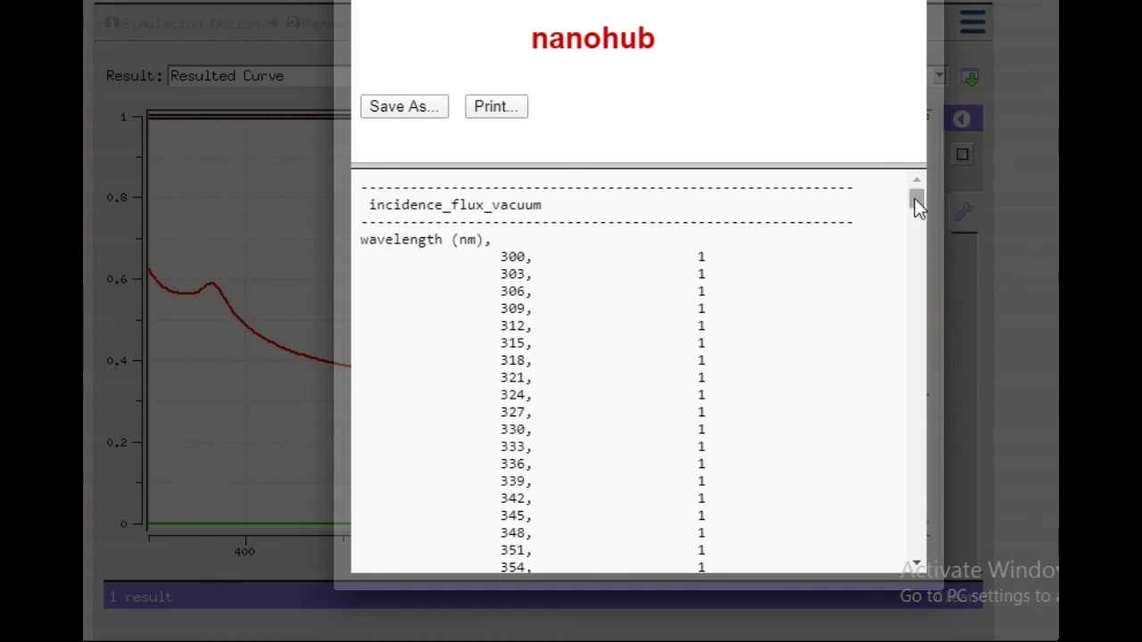
pyautogui.moveTo(914, 199); pyautogui.dragTo(925, 312)
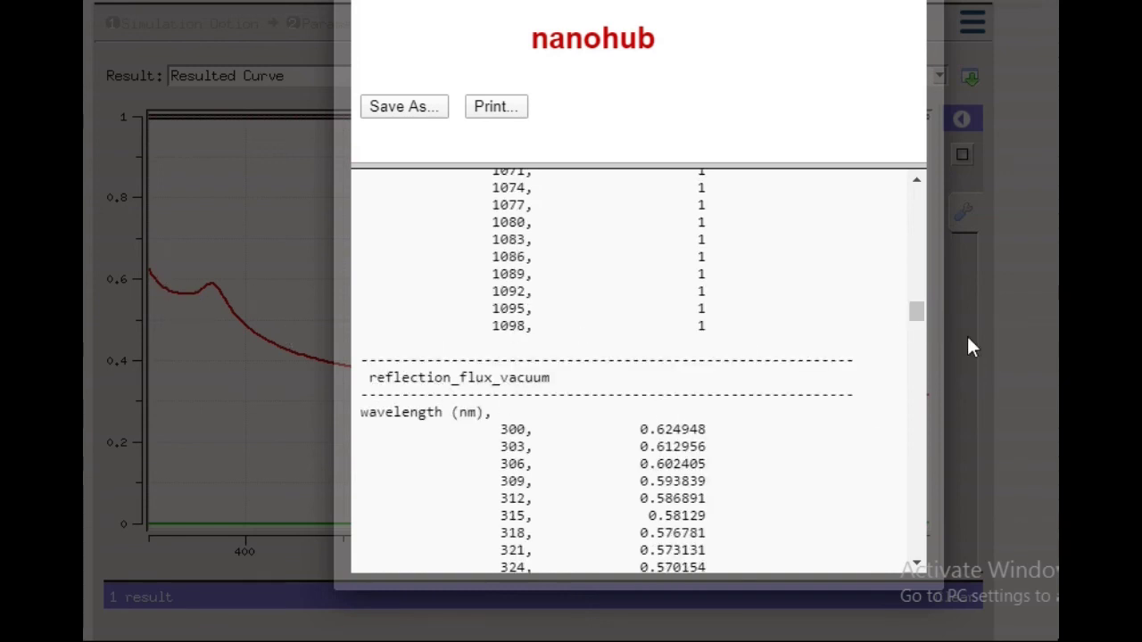
pyautogui.moveTo(911, 311); pyautogui.dragTo(902, 428)
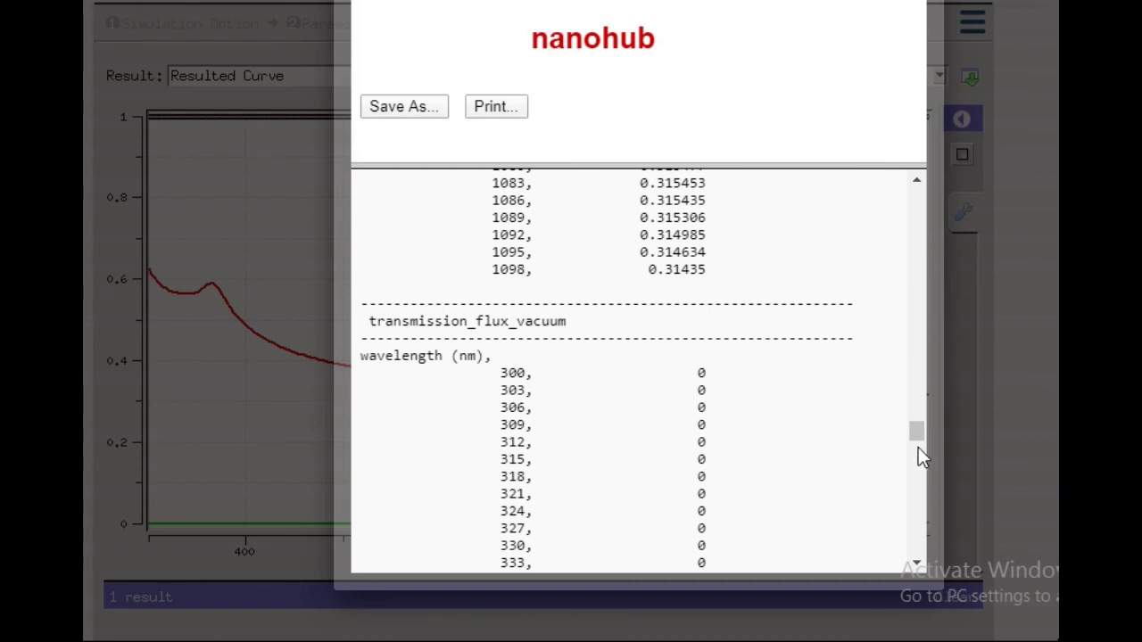
pyautogui.moveTo(918, 431)
pyautogui.mouseDown()
pyautogui.moveTo(932, 558)
pyautogui.moveTo(933, 430)
pyautogui.mouseUp()
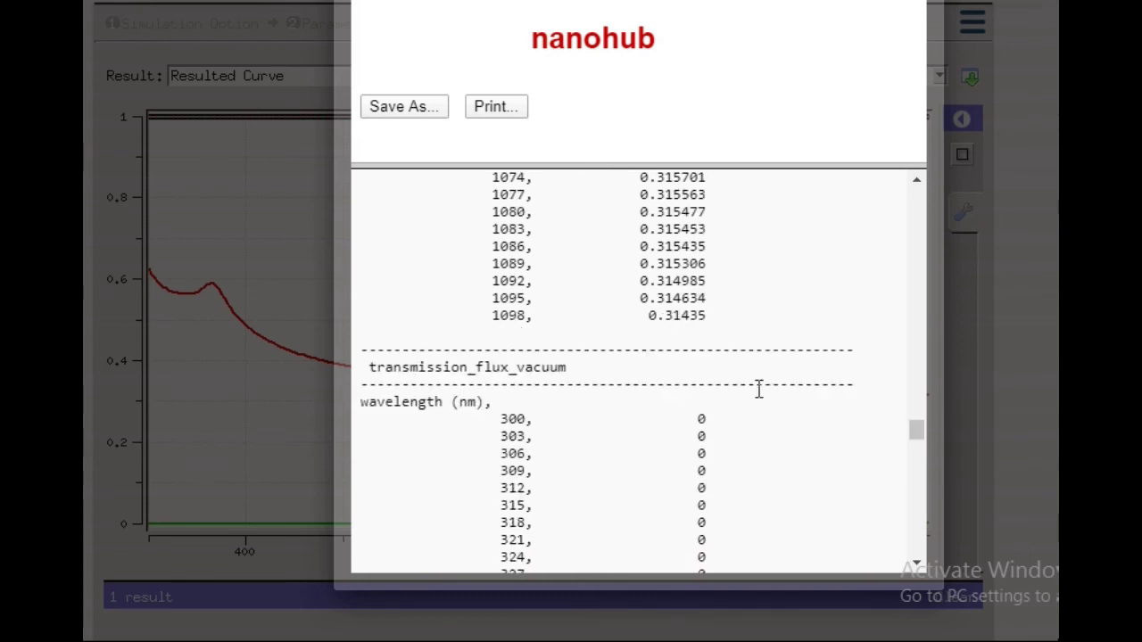
pyautogui.scroll(5, 824, 372)
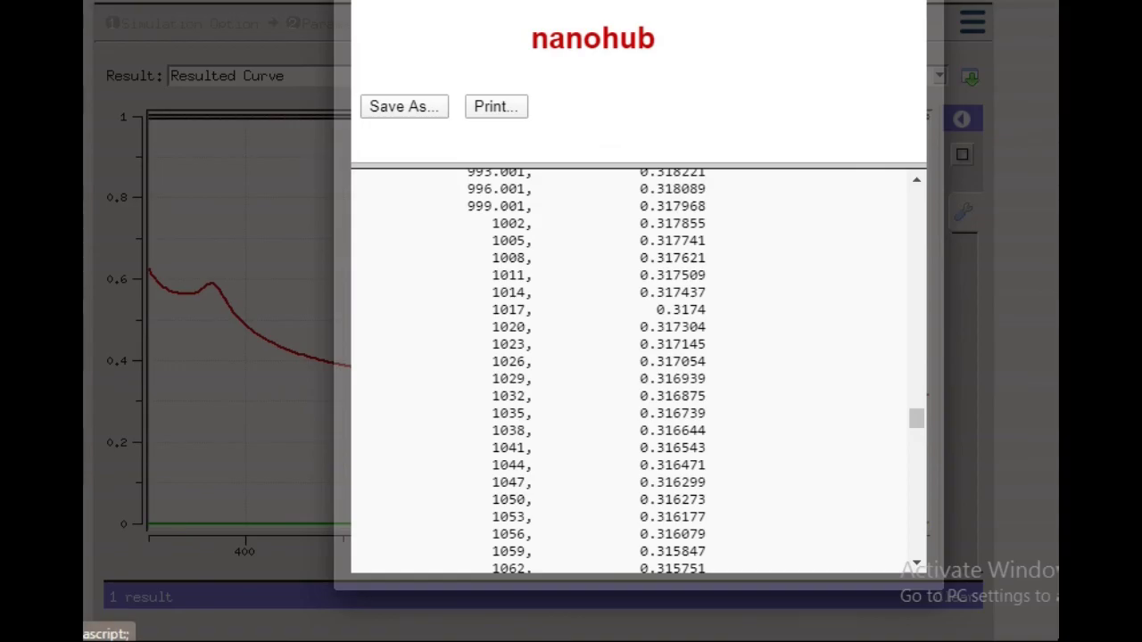
# Step: Close the CSV popup, Clear the collected results, and return to the Parameter page's Simulation settings
pyautogui.click(1057, 322)
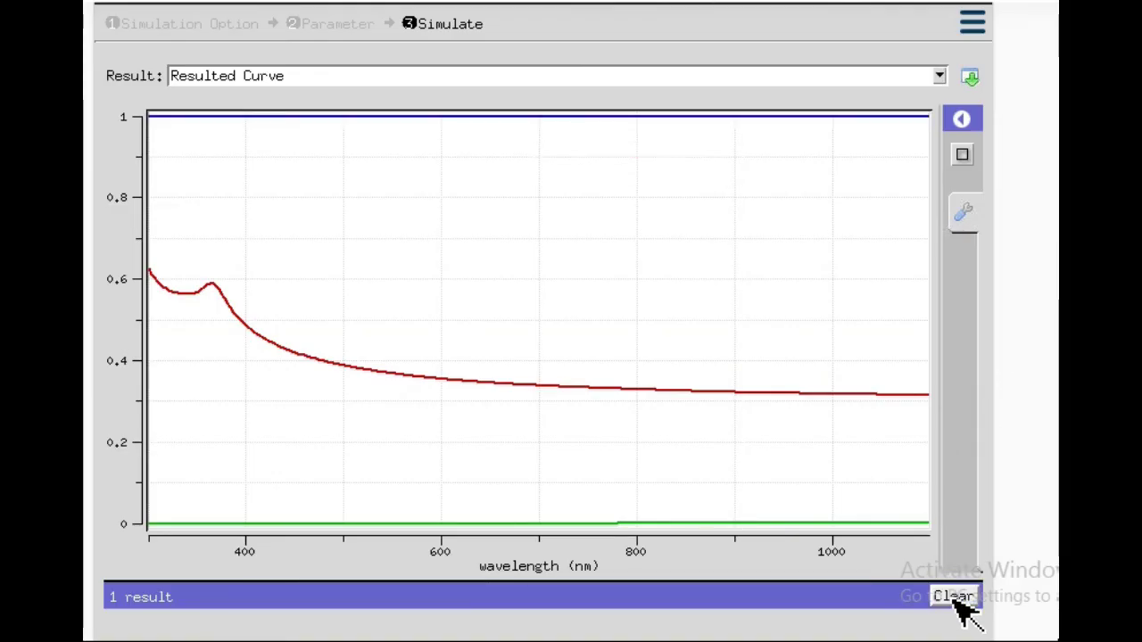
pyautogui.scroll(-1, 961, 607)
pyautogui.click(954, 549)
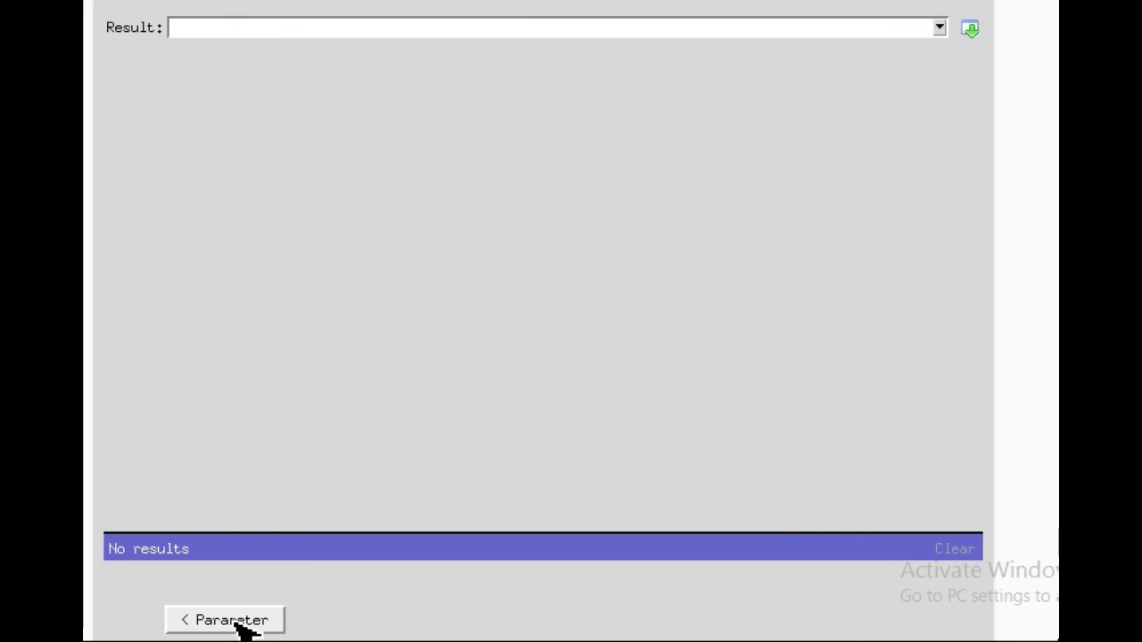
pyautogui.click(234, 621)
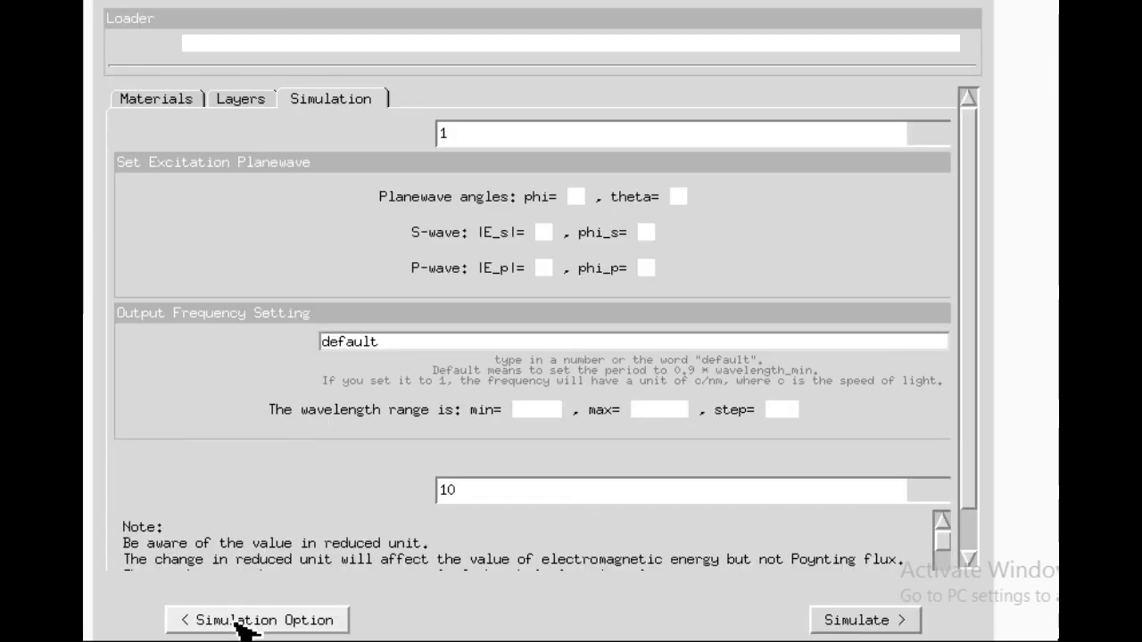